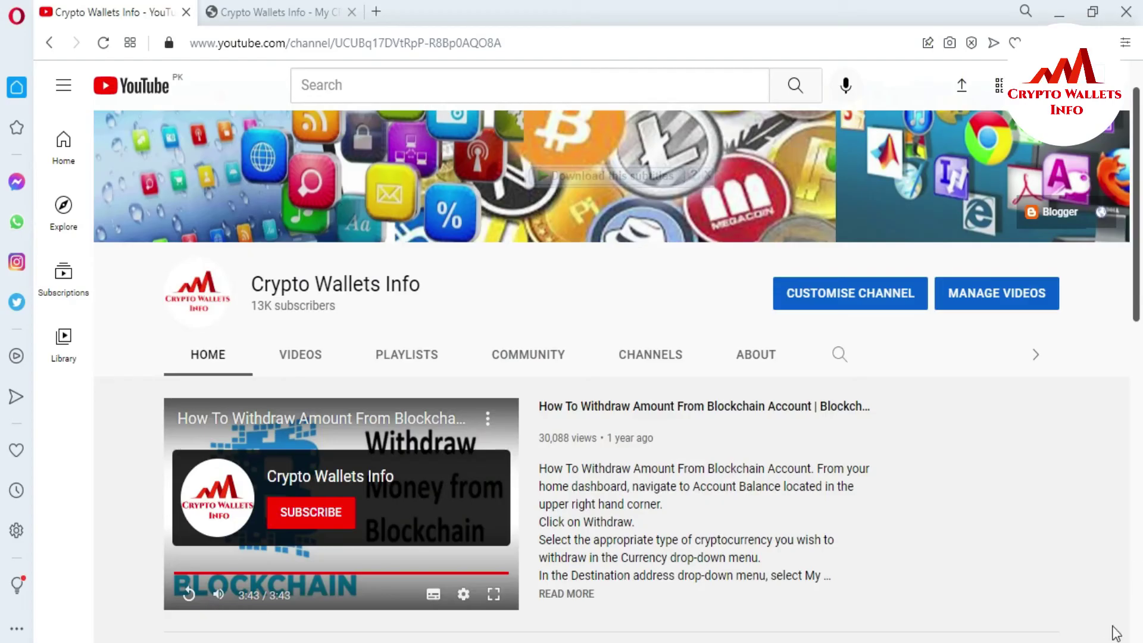
# - Unlock MetaMask from the cryptowalletsinfo.com tab using the wallet password
pyautogui.click(1102, 566)
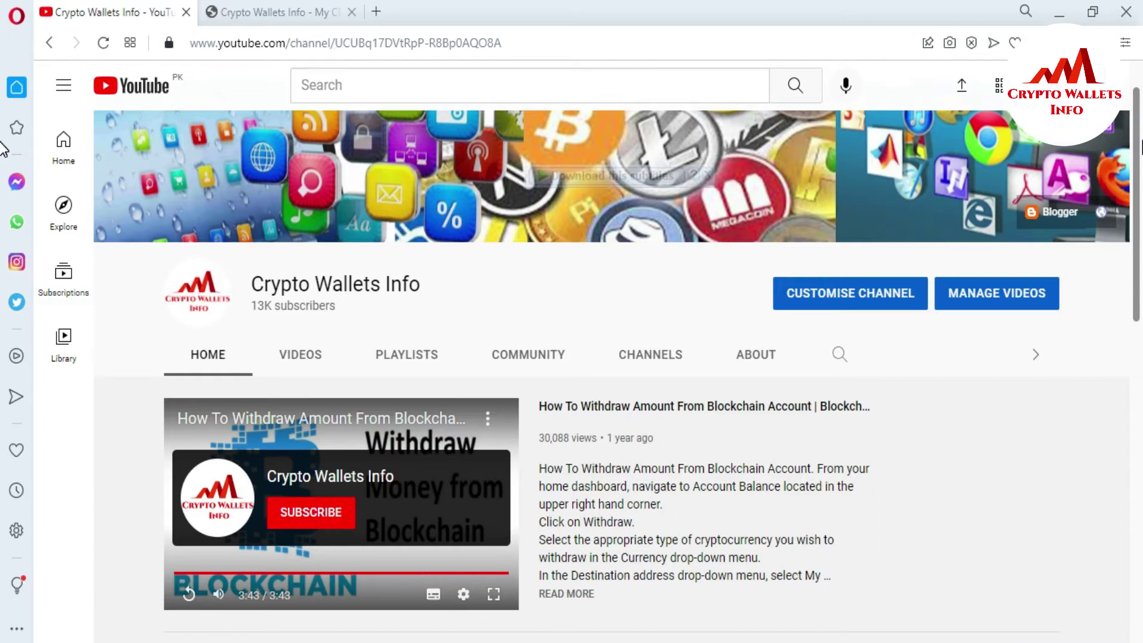
pyautogui.scroll(-5, 571, 386)
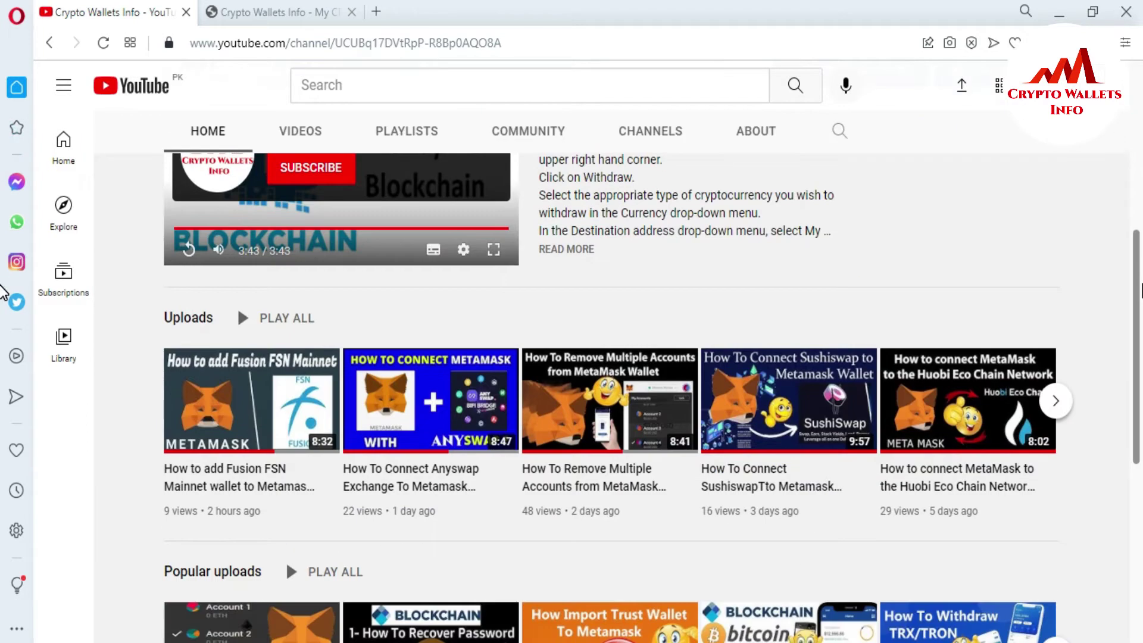
pyautogui.scroll(5, 571, 387)
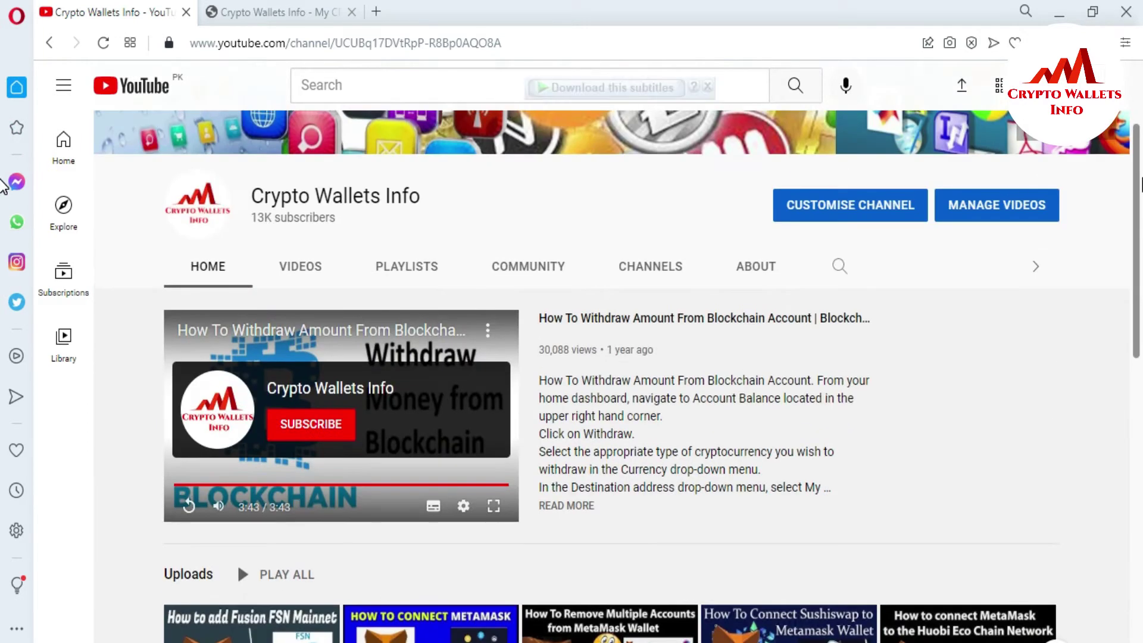
pyautogui.scroll(2, 3, 185)
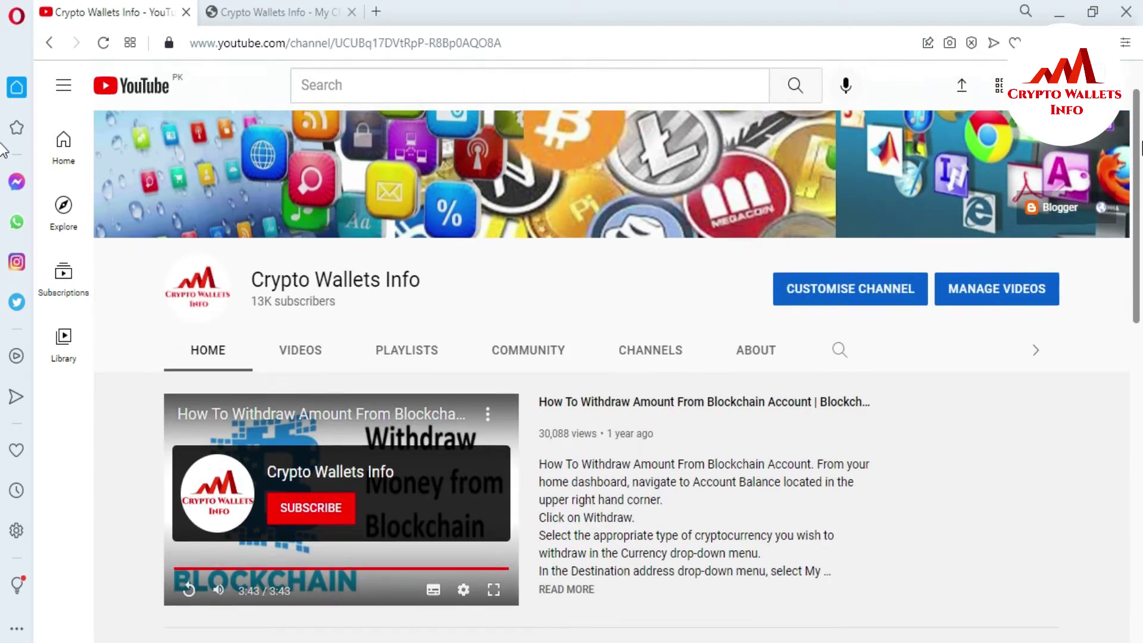
pyautogui.scroll(1, 1134, 119)
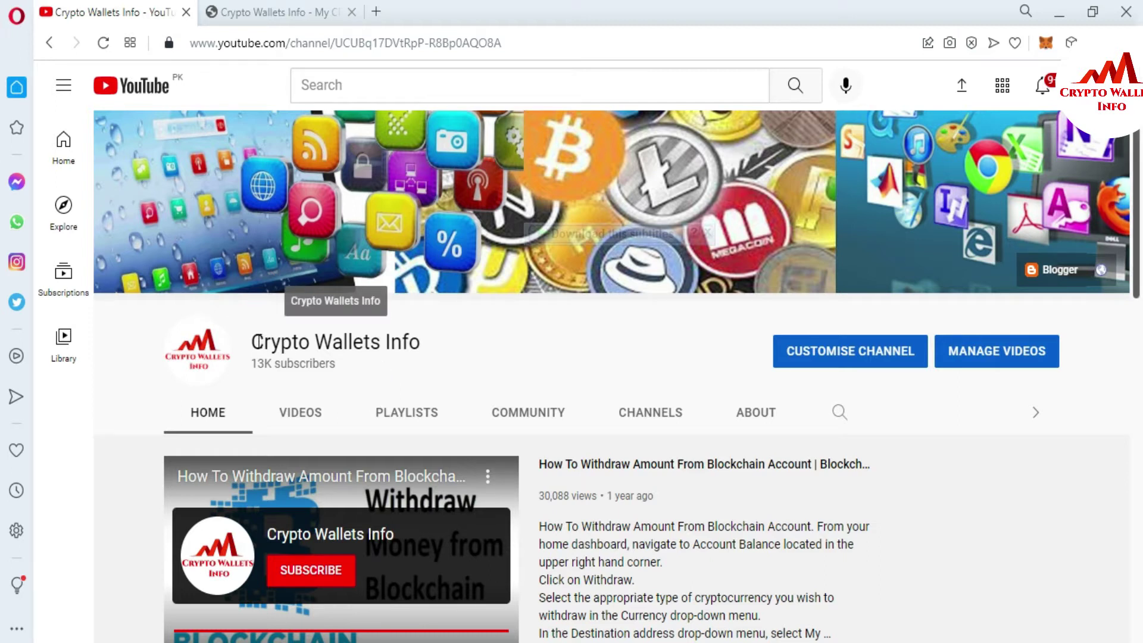
pyautogui.click(286, 10)
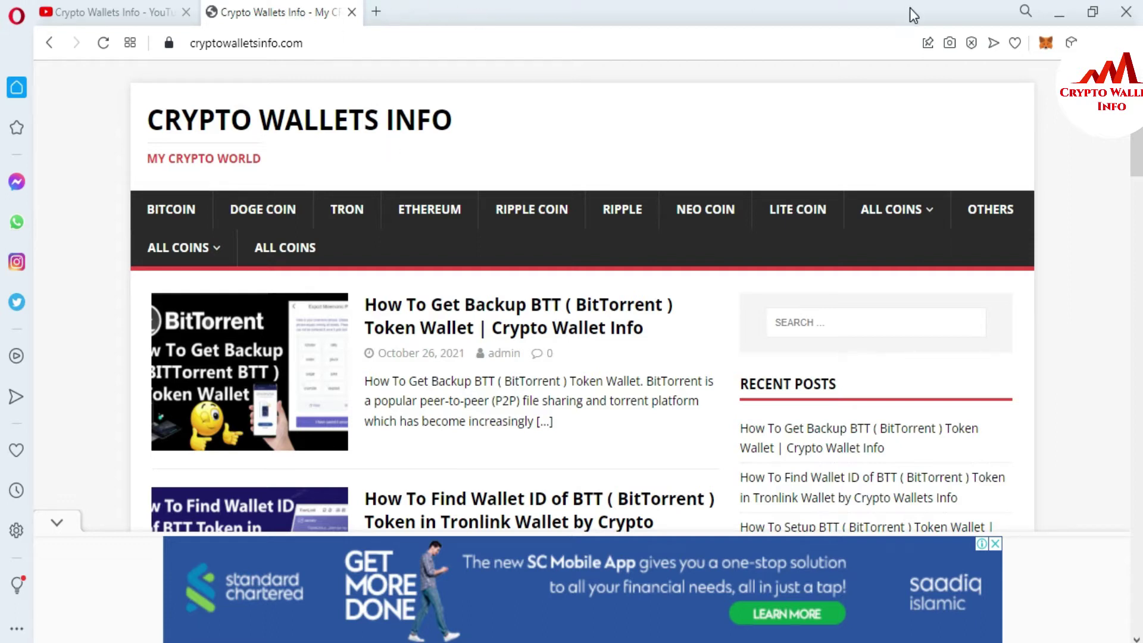
pyautogui.click(1047, 43)
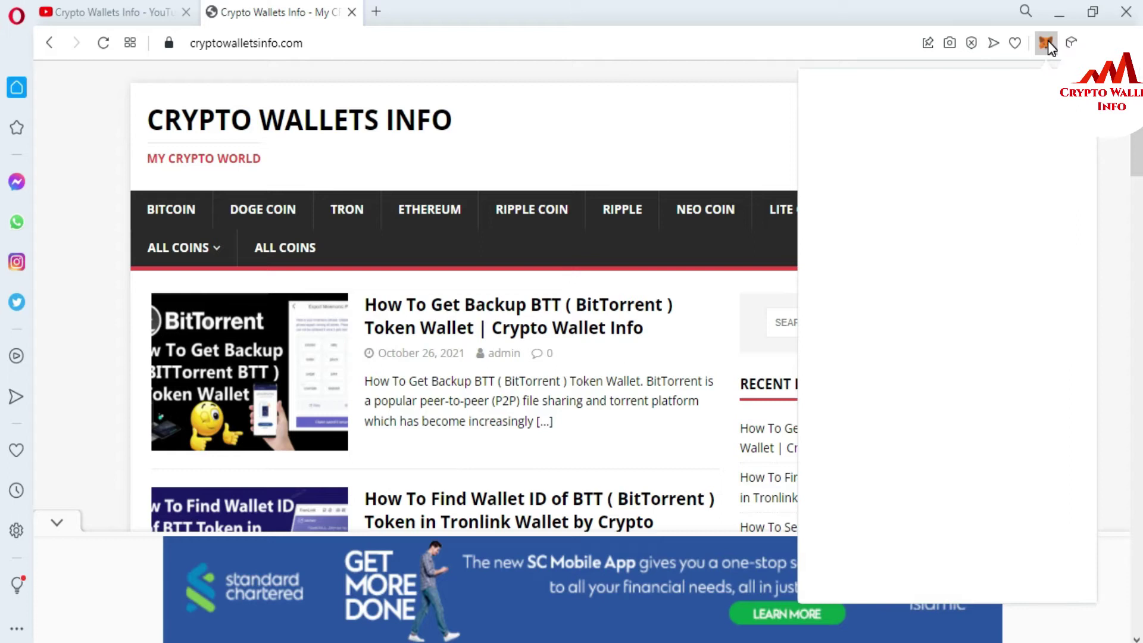
pyautogui.click(869, 439)
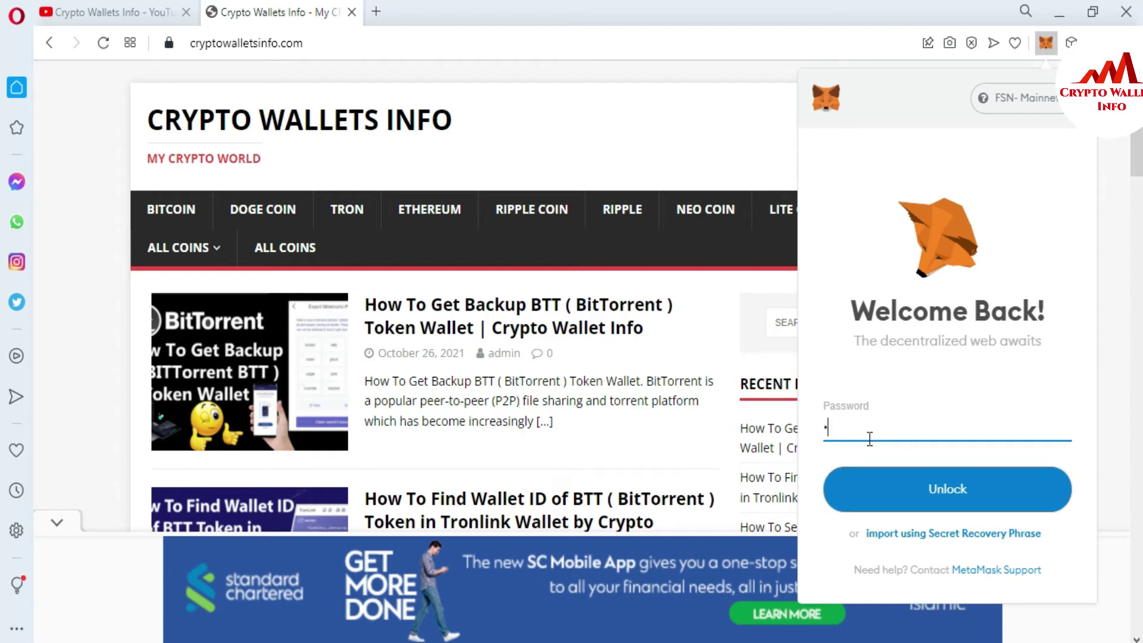
pyautogui.write('•••••••••••••••••')
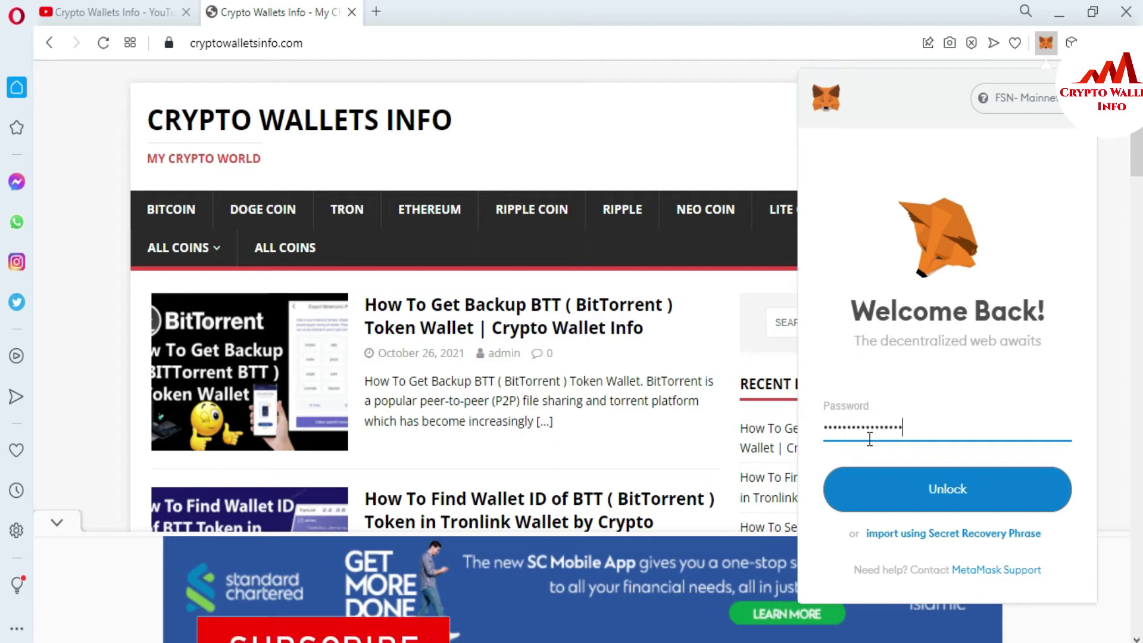
pyautogui.click(954, 485)
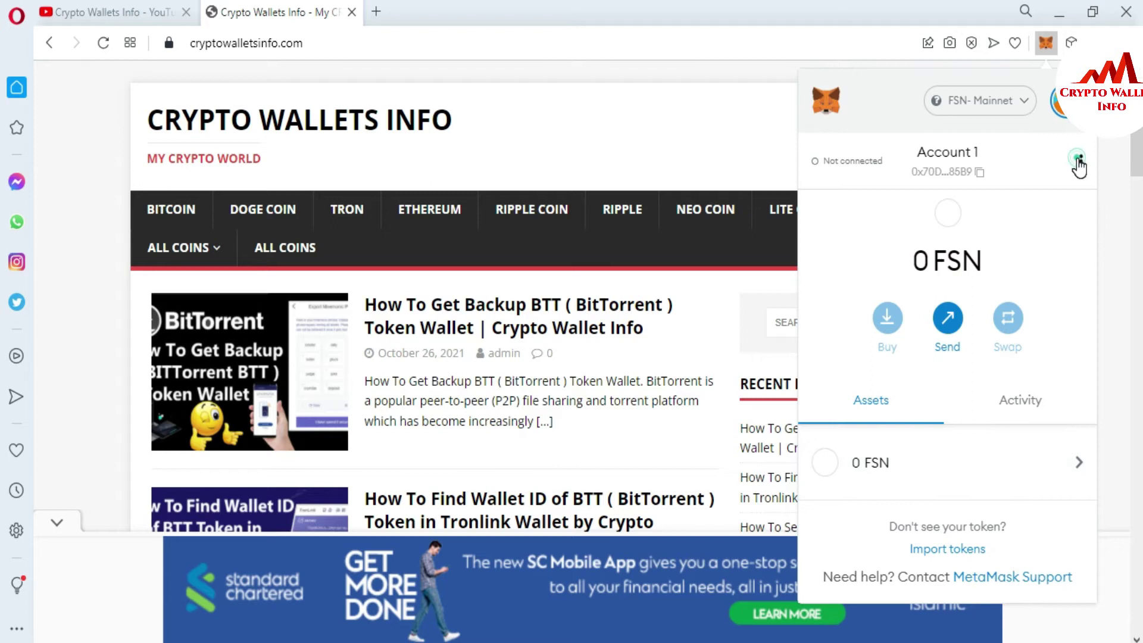
# - Expand MetaMask into its own browser tab and check the network list, staying on FSN-Mainnet
pyautogui.click(1079, 161)
pyautogui.click(989, 246)
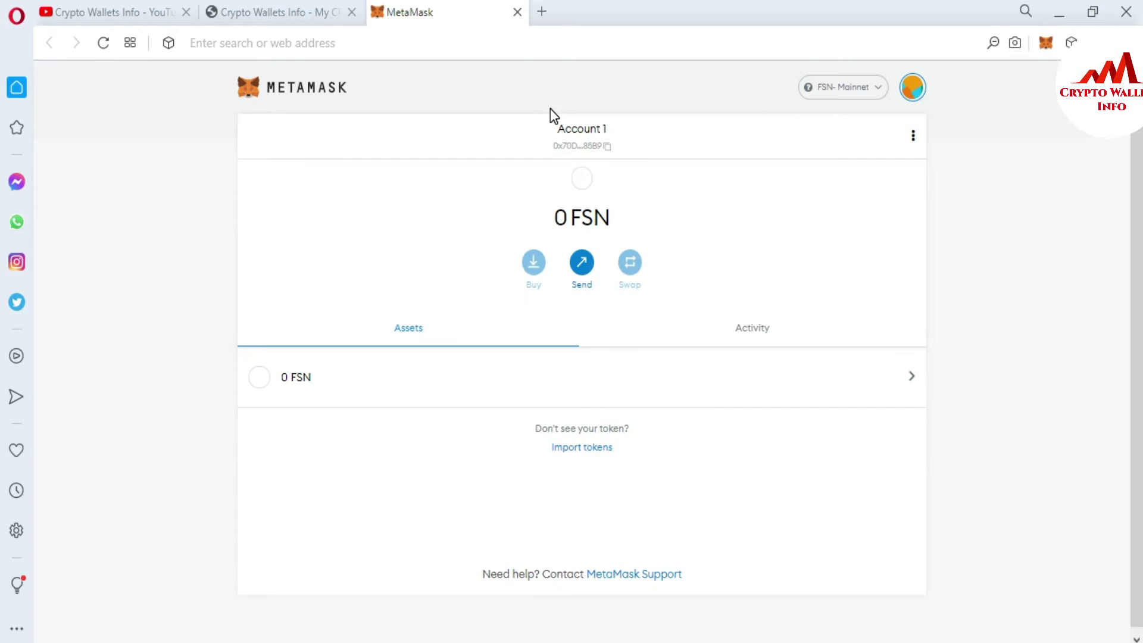
pyautogui.click(879, 87)
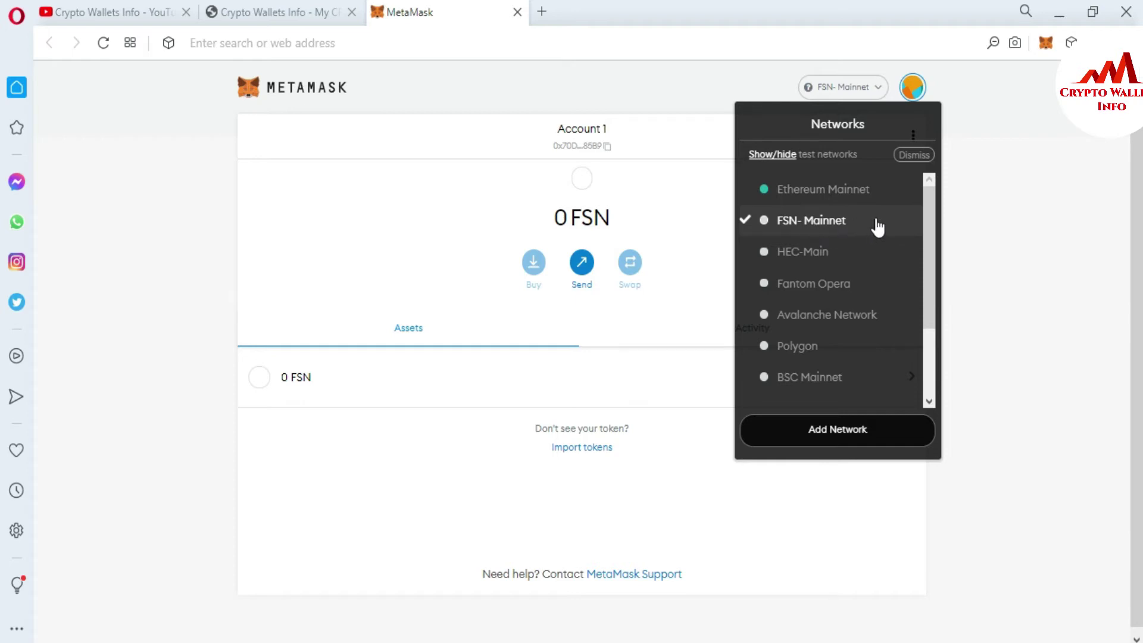
pyautogui.click(998, 210)
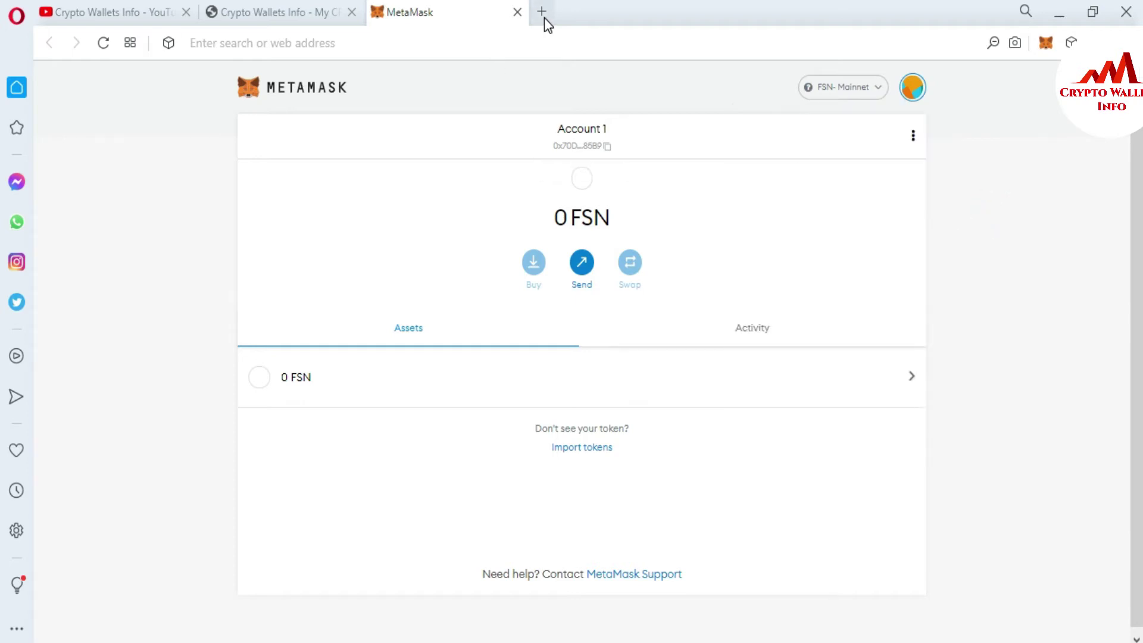
# - Open coinmarketcap.com in a new browser tab
pyautogui.click(543, 13)
pyautogui.click(515, 43)
pyautogui.write('coinmarketcap.com')
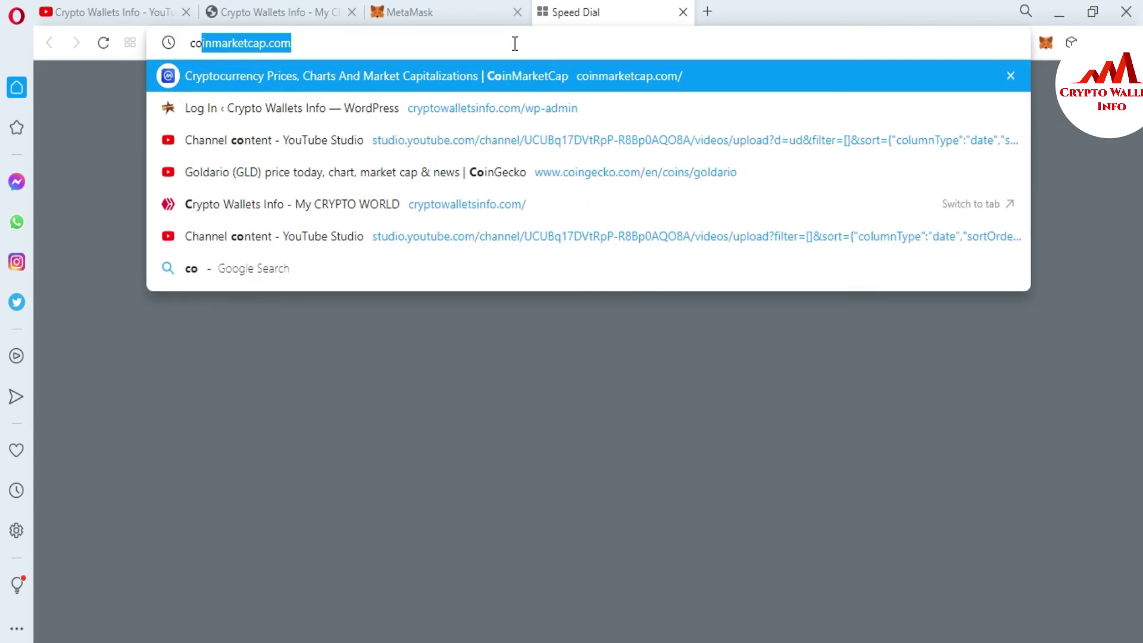
pyautogui.click(505, 73)
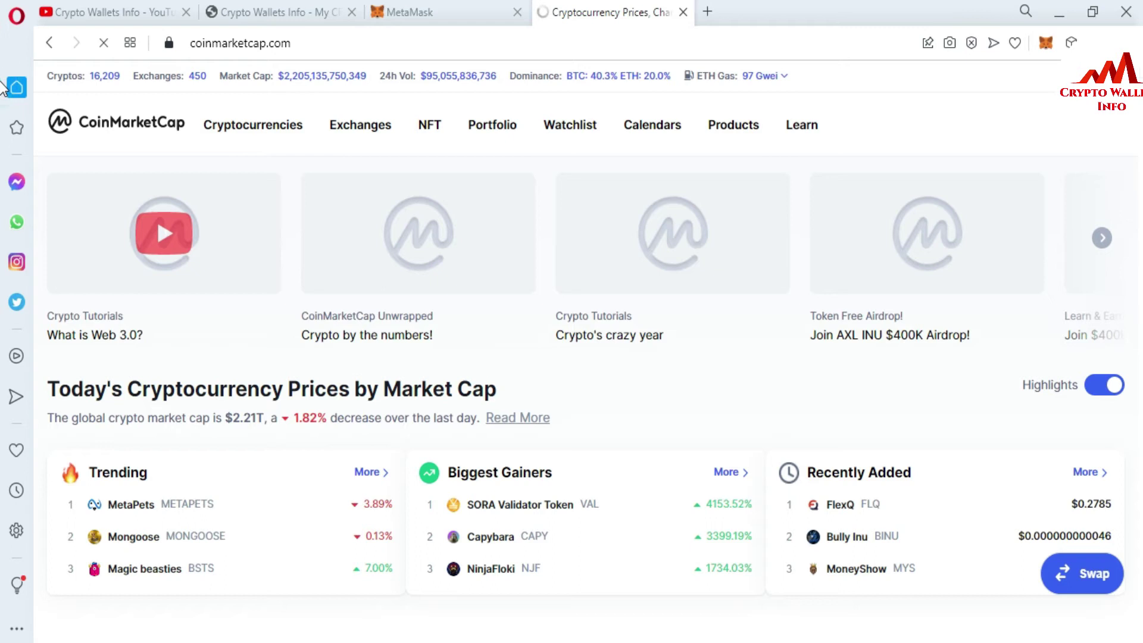
# - Scroll the cryptocurrency price table down to EOS at rank 52
pyautogui.scroll(-6, 2, 83)
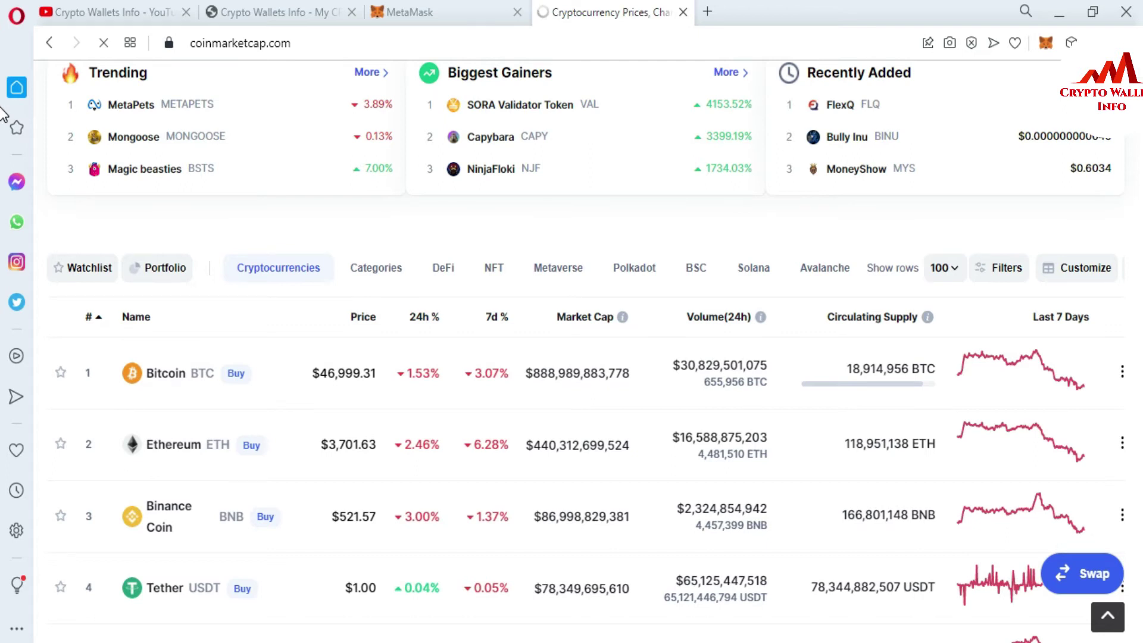
pyautogui.scroll(-10, 3, 119)
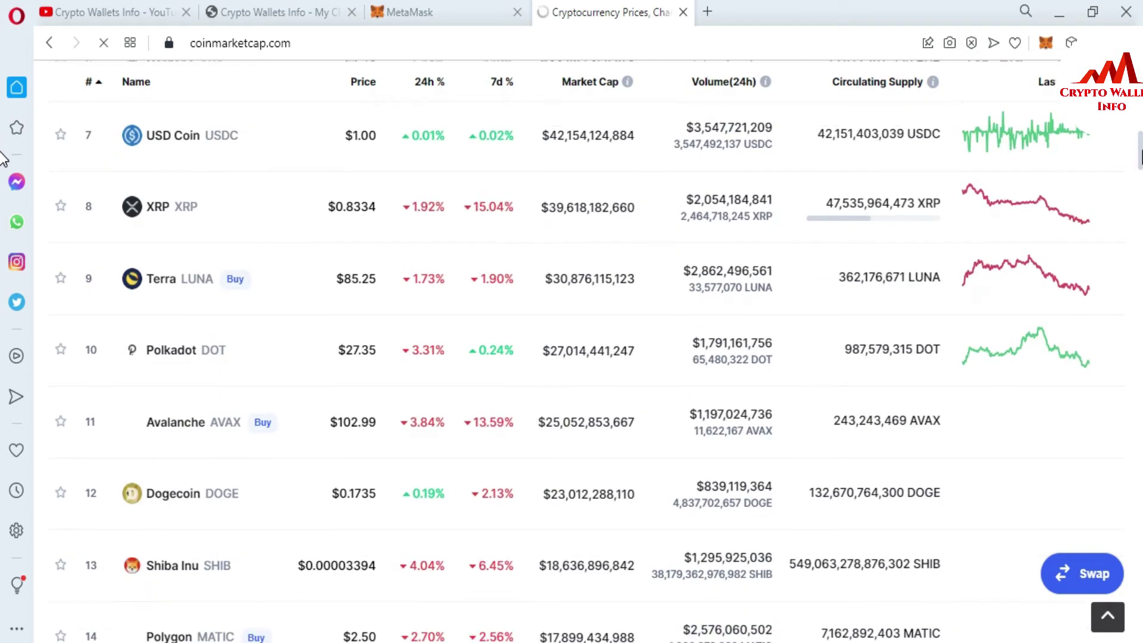
pyautogui.scroll(-6, 2, 158)
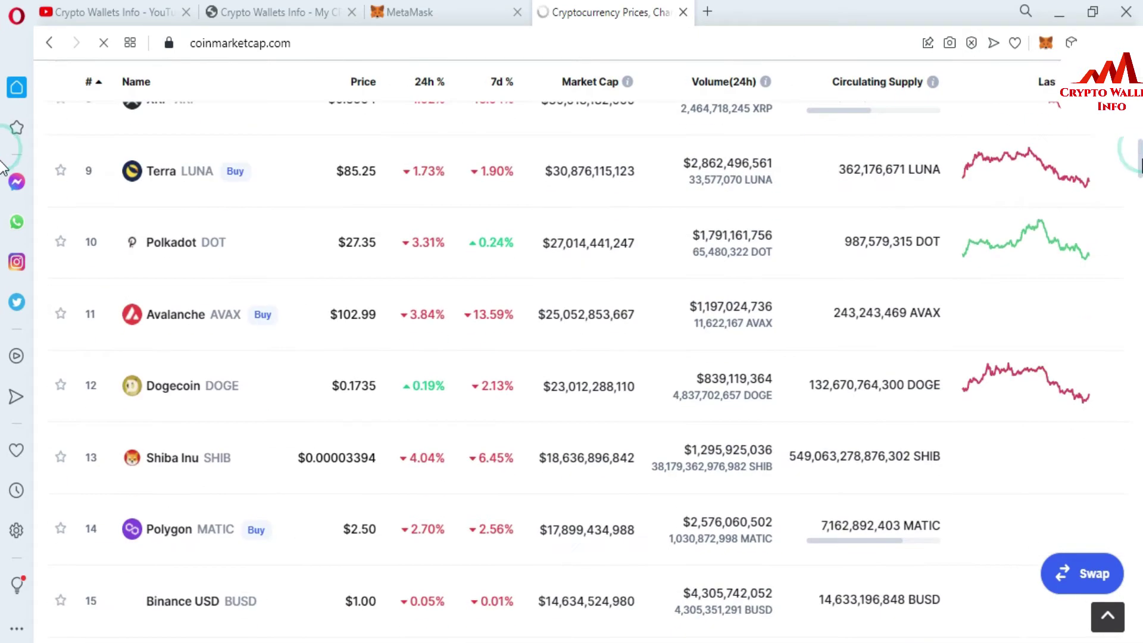
pyautogui.scroll(-3, 2, 185)
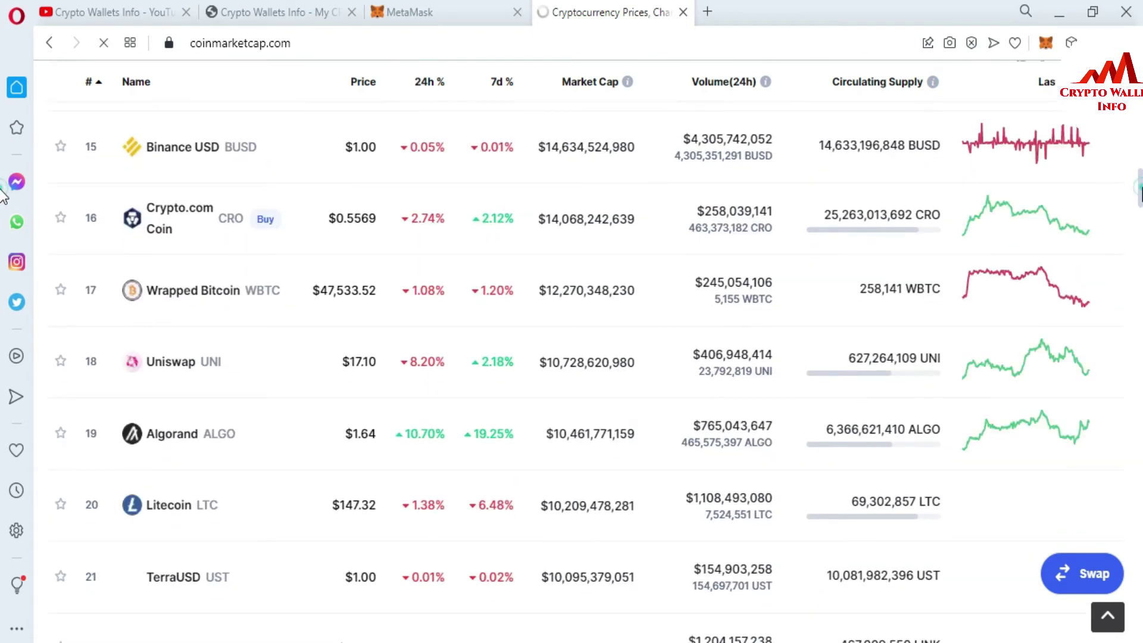
pyautogui.scroll(-1, 3, 198)
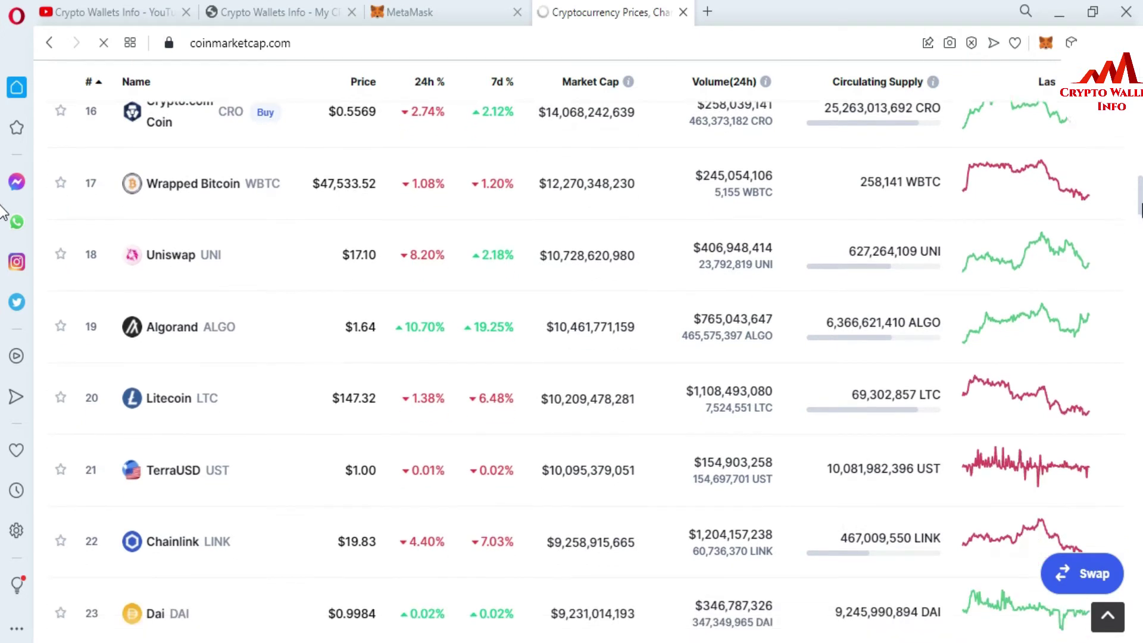
pyautogui.scroll(-5, 2, 206)
pyautogui.scroll(-4, 2, 232)
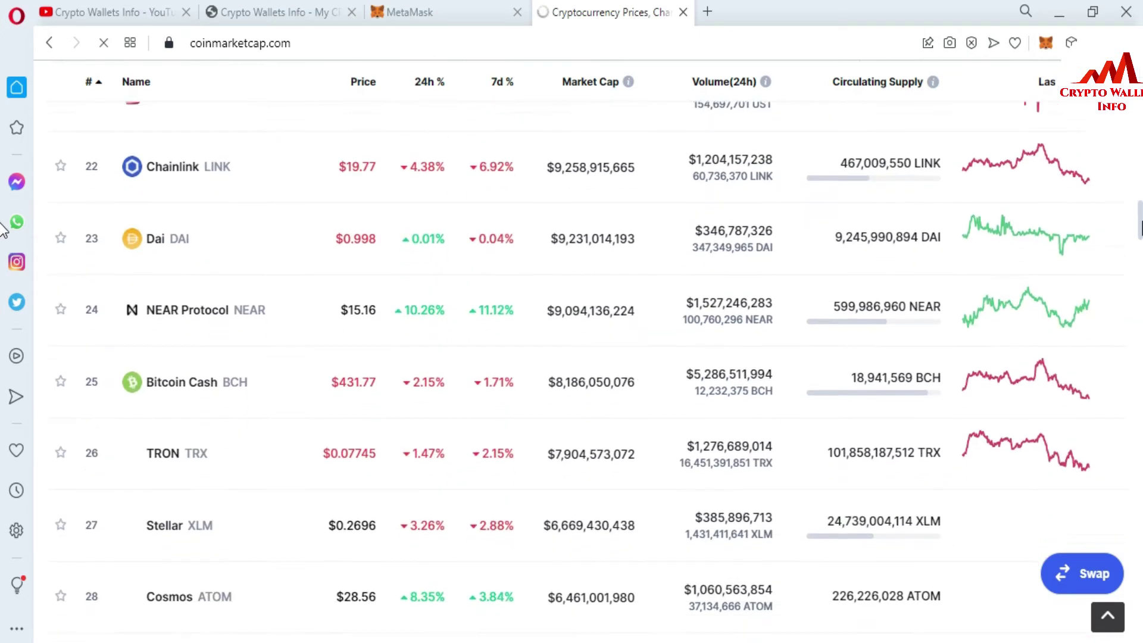
pyautogui.scroll(-4, 2, 244)
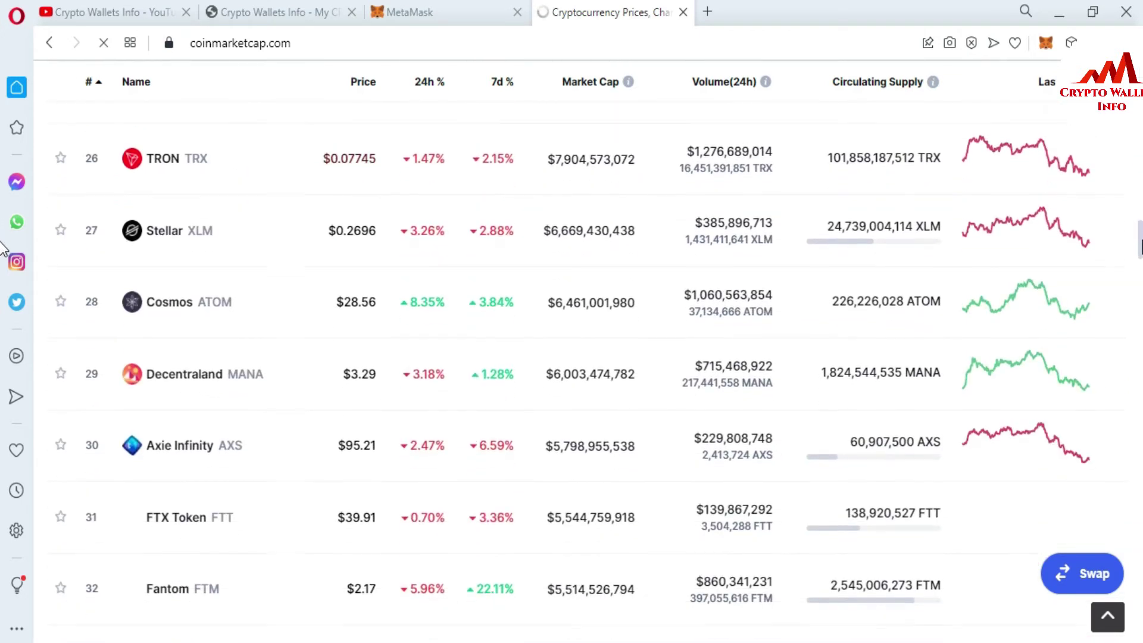
pyautogui.scroll(-5, 2, 266)
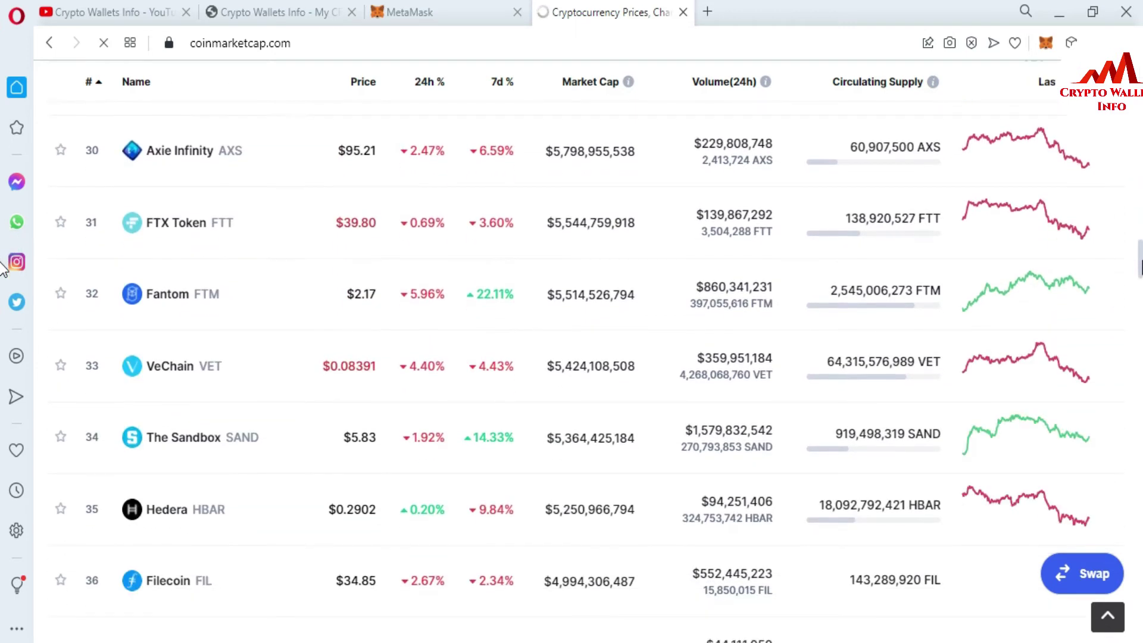
pyautogui.scroll(-1, 2, 292)
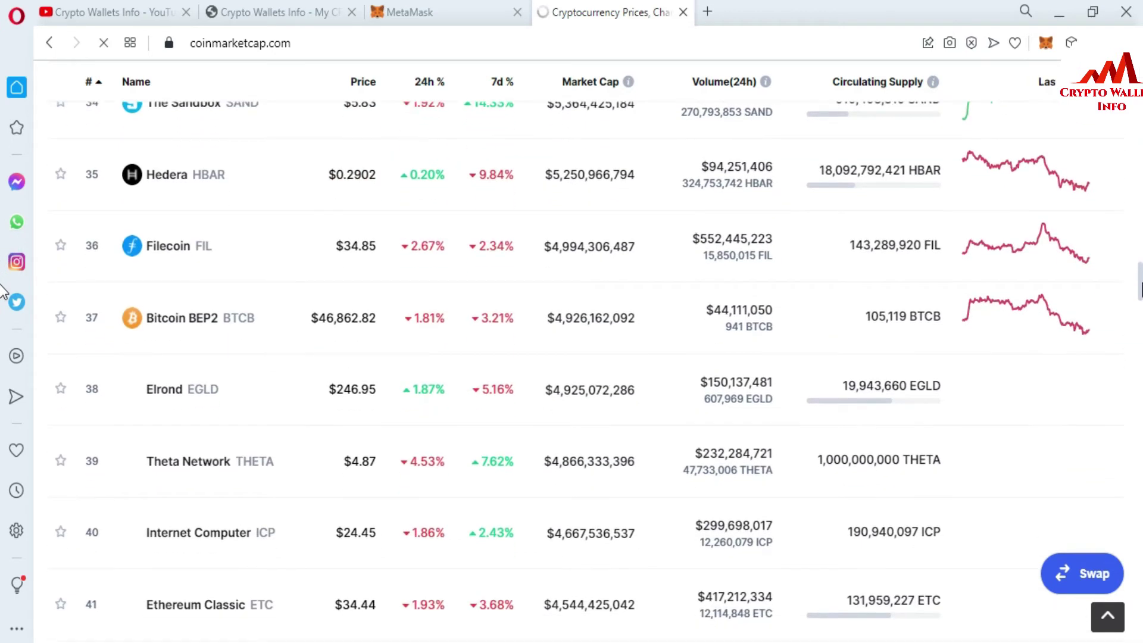
pyautogui.scroll(-7, 2, 285)
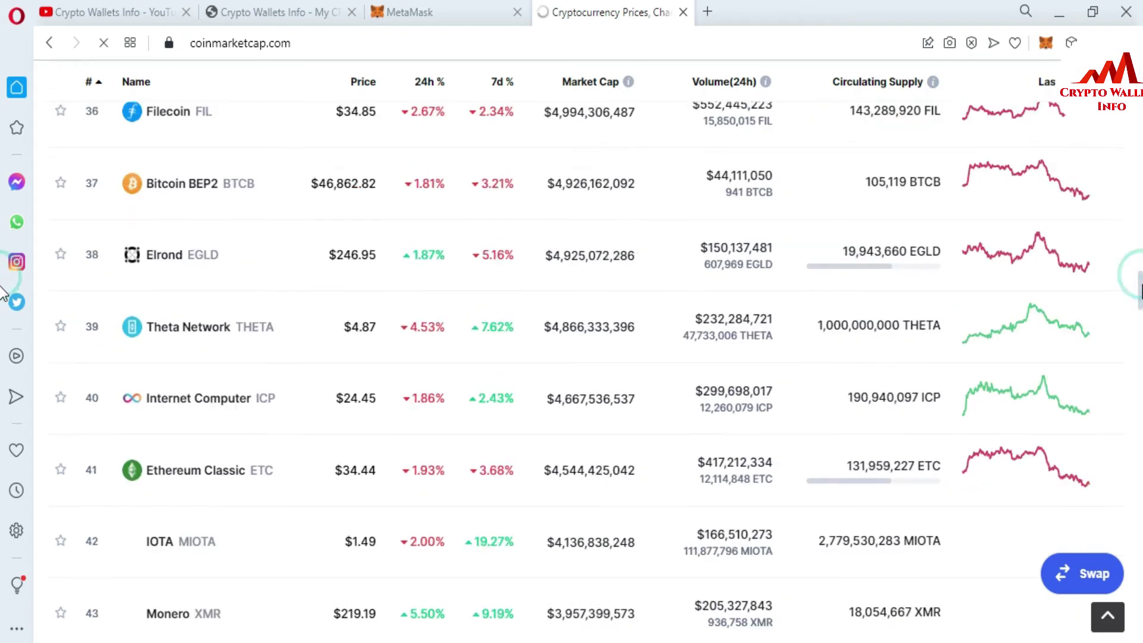
pyautogui.scroll(-6, 4, 333)
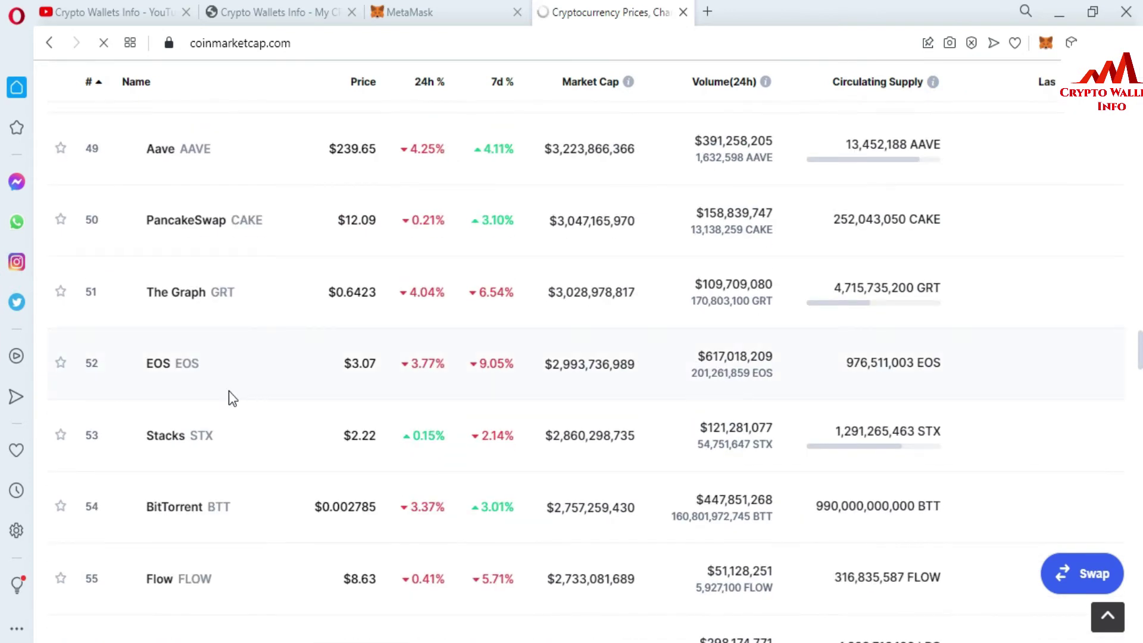
# - Open the EOS coin page and locate its Binance Smart Chain (BEP20) contract entry
pyautogui.click(171, 372)
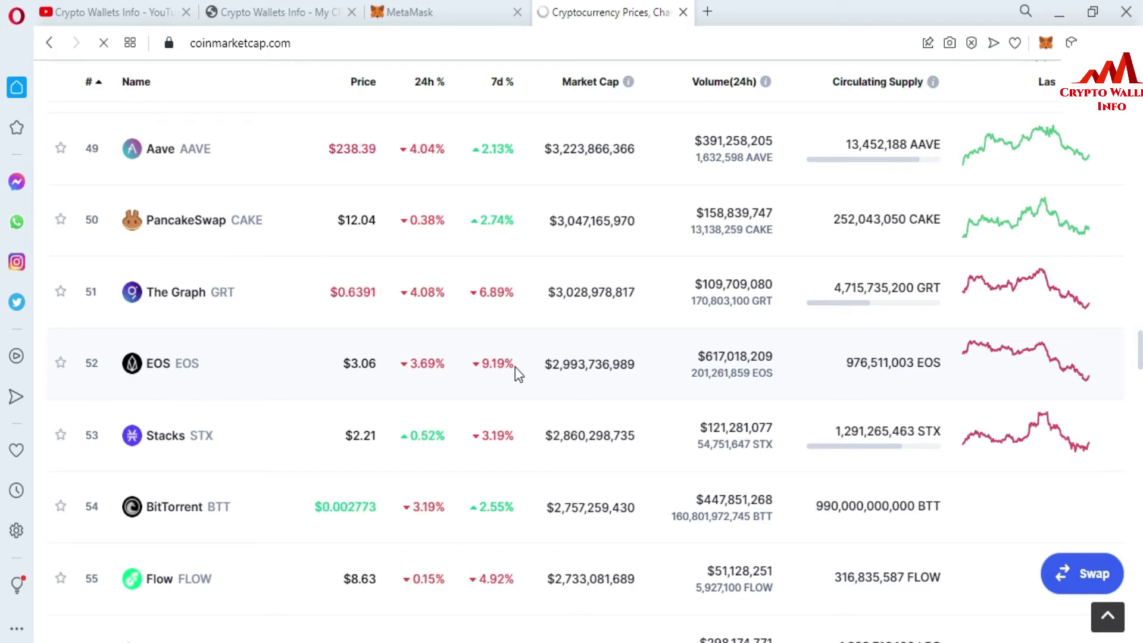
pyautogui.moveTo(554, 361); pyautogui.dragTo(649, 371)
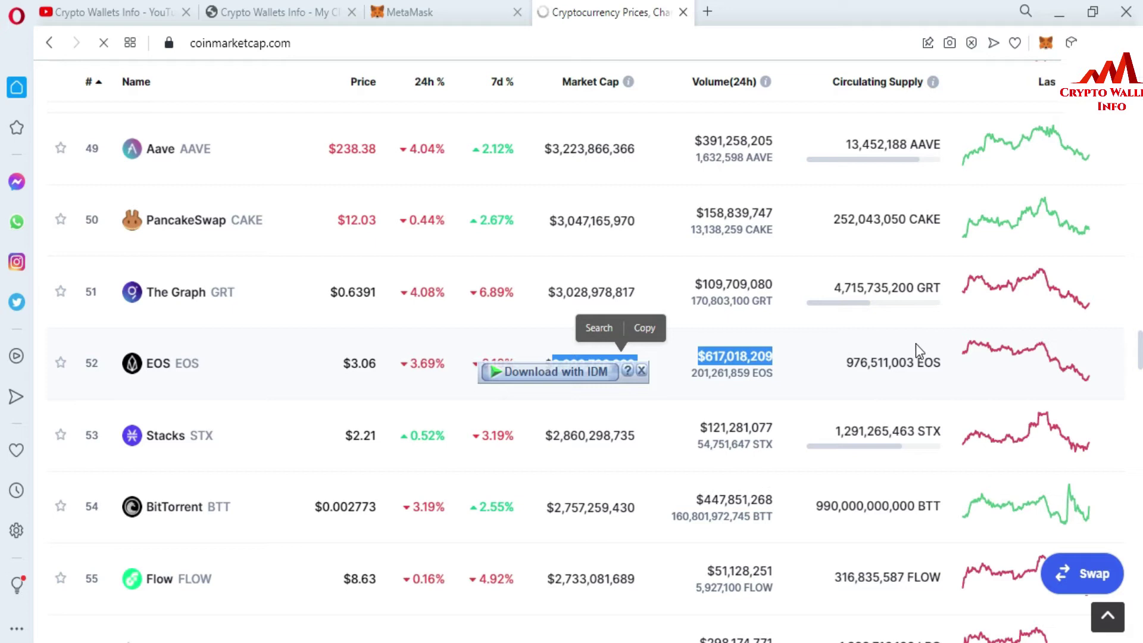
pyautogui.click(160, 364)
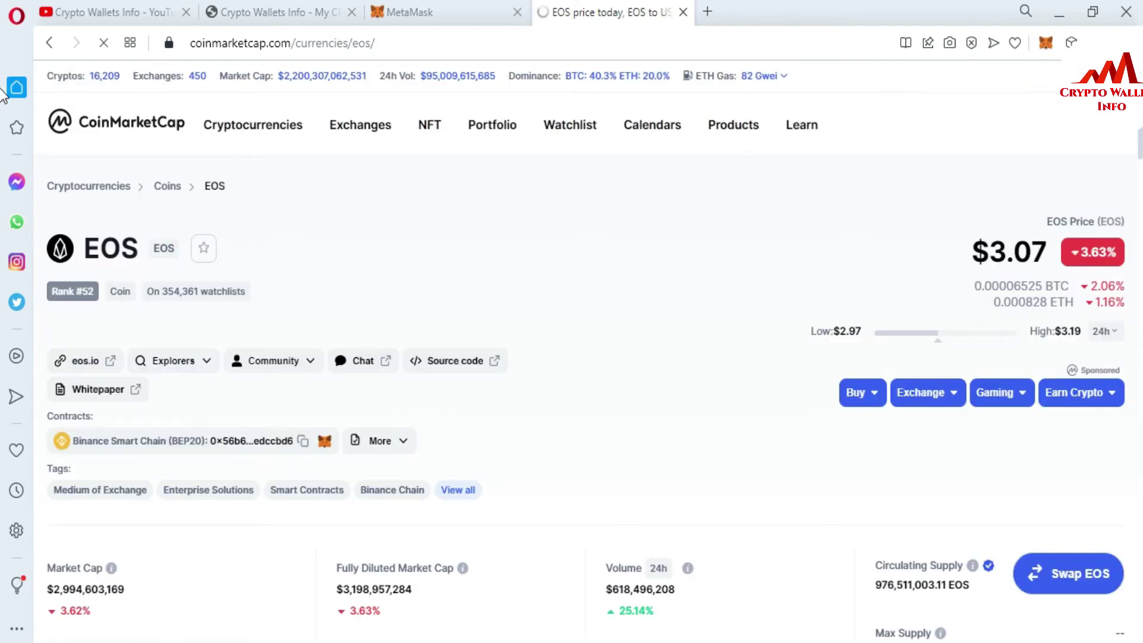
pyautogui.scroll(-3, 3, 110)
pyautogui.scroll(-9, 3, 125)
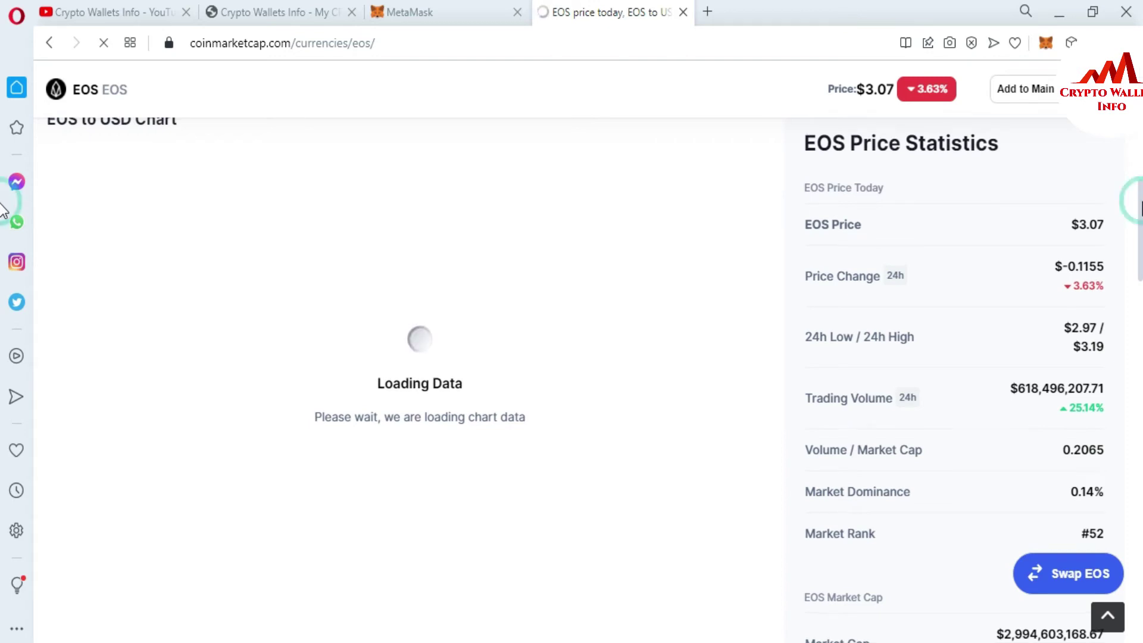
pyautogui.scroll(8, 3, 122)
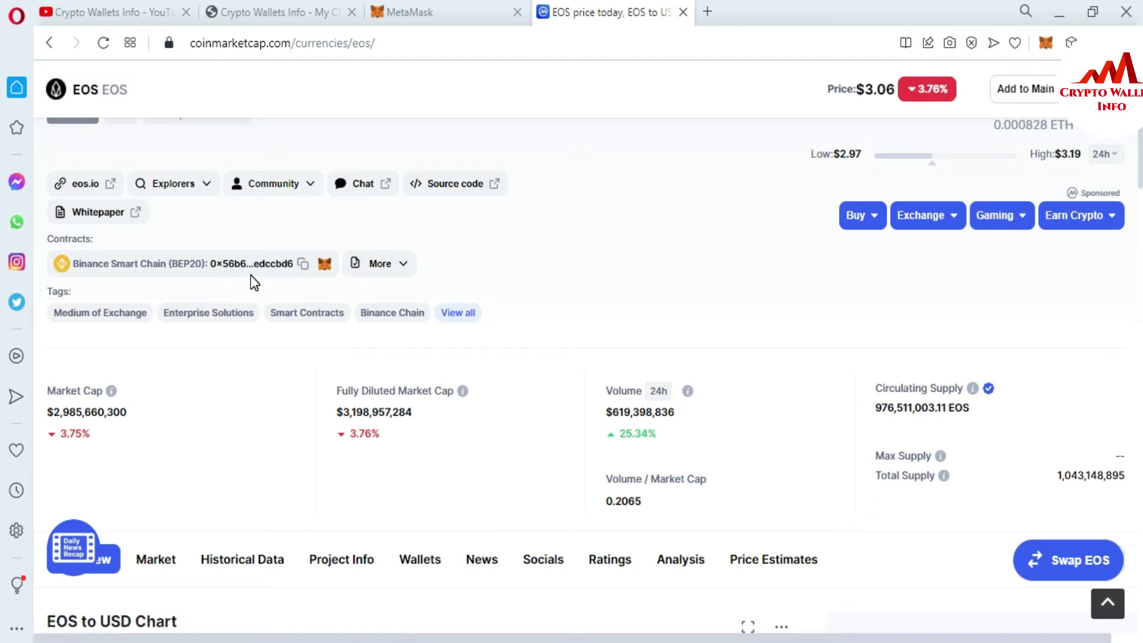
# - Switch MetaMask from FSN-Mainnet to BSC Mainnet and open the Import tokens form
pyautogui.click(475, 8)
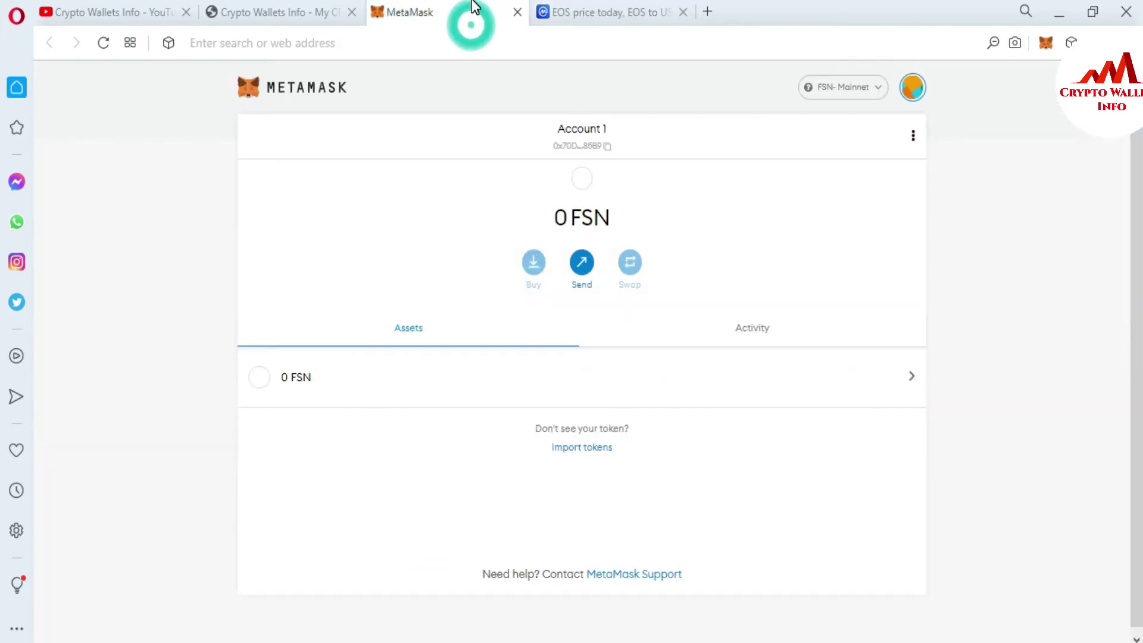
pyautogui.click(879, 97)
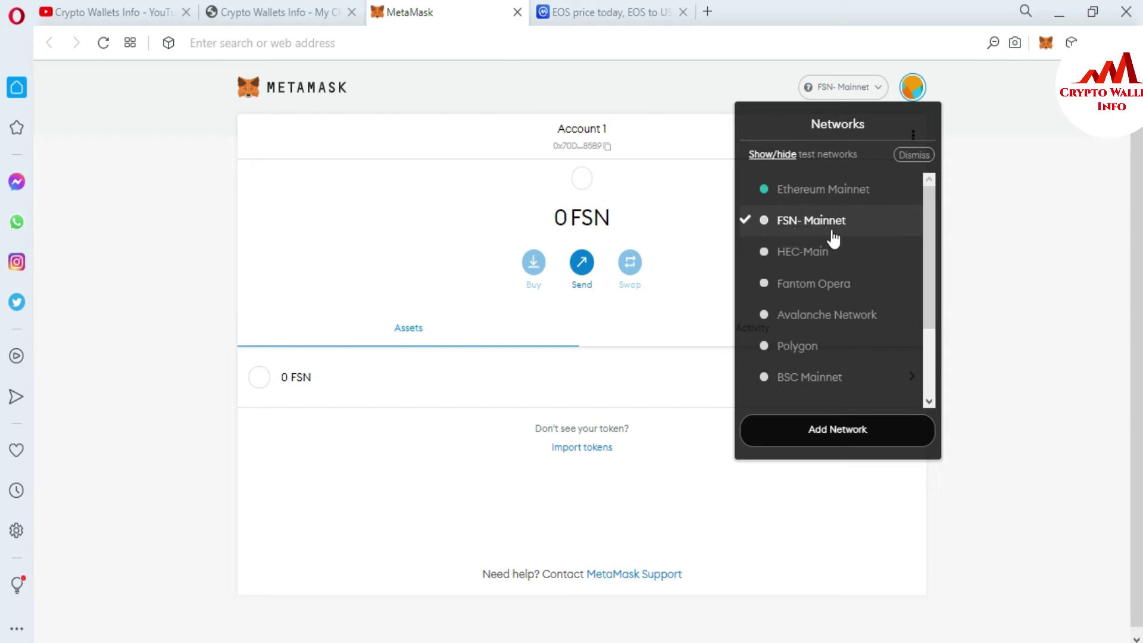
pyautogui.moveTo(801, 383)
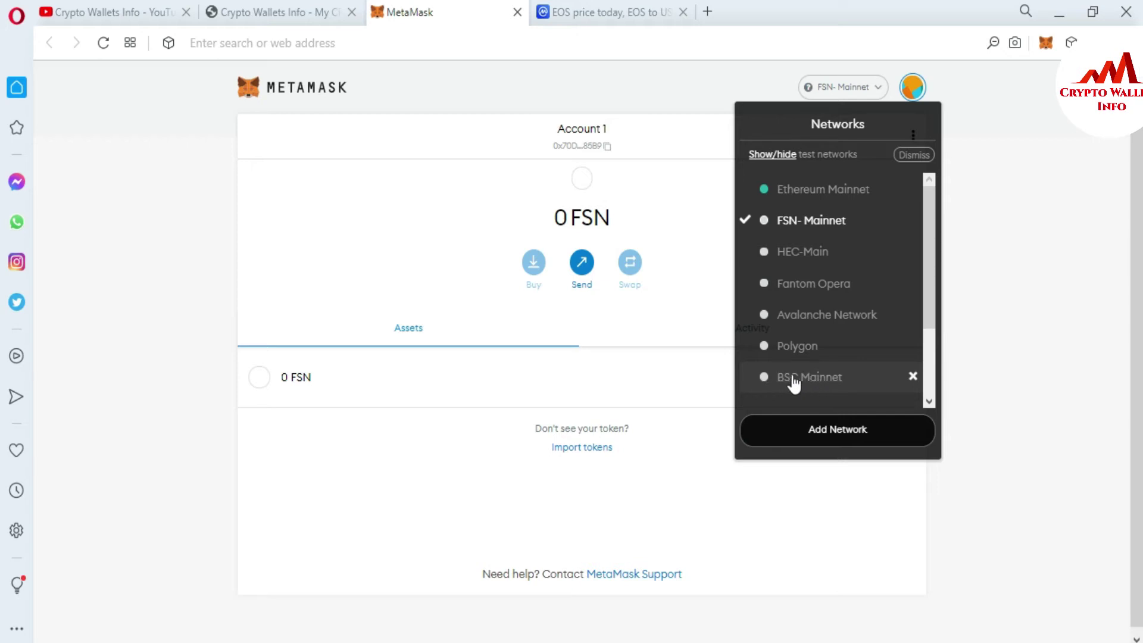
pyautogui.click(792, 375)
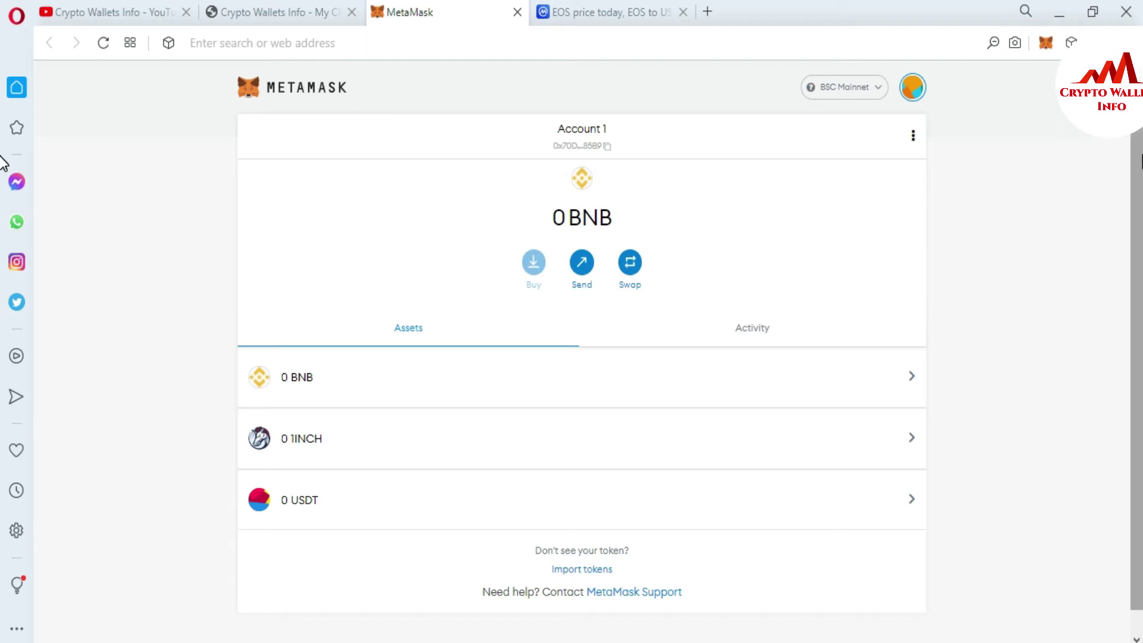
pyautogui.scroll(-1, 582, 333)
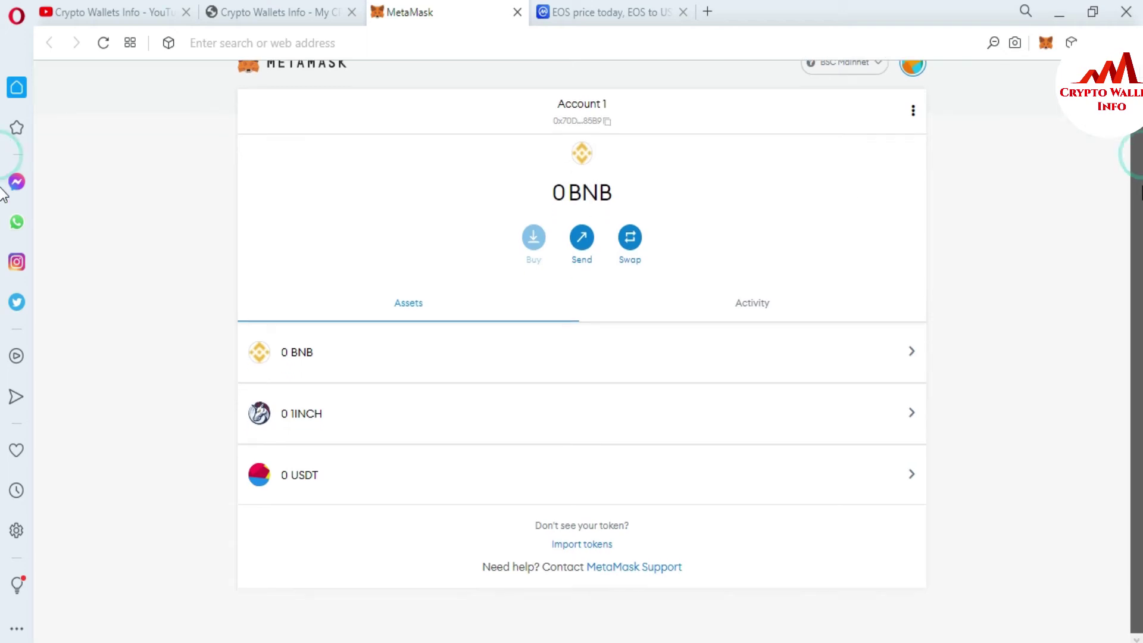
pyautogui.click(570, 545)
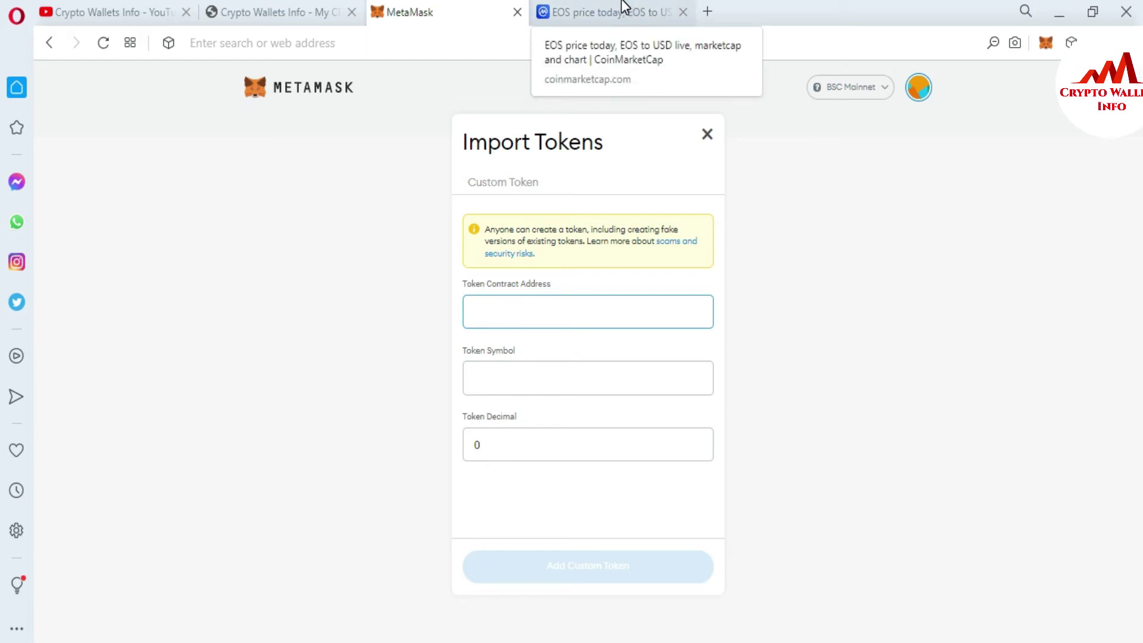
# - Set the EOS to USD chart to the ALL range, then scroll down to the EOS Markets table
pyautogui.click(608, 18)
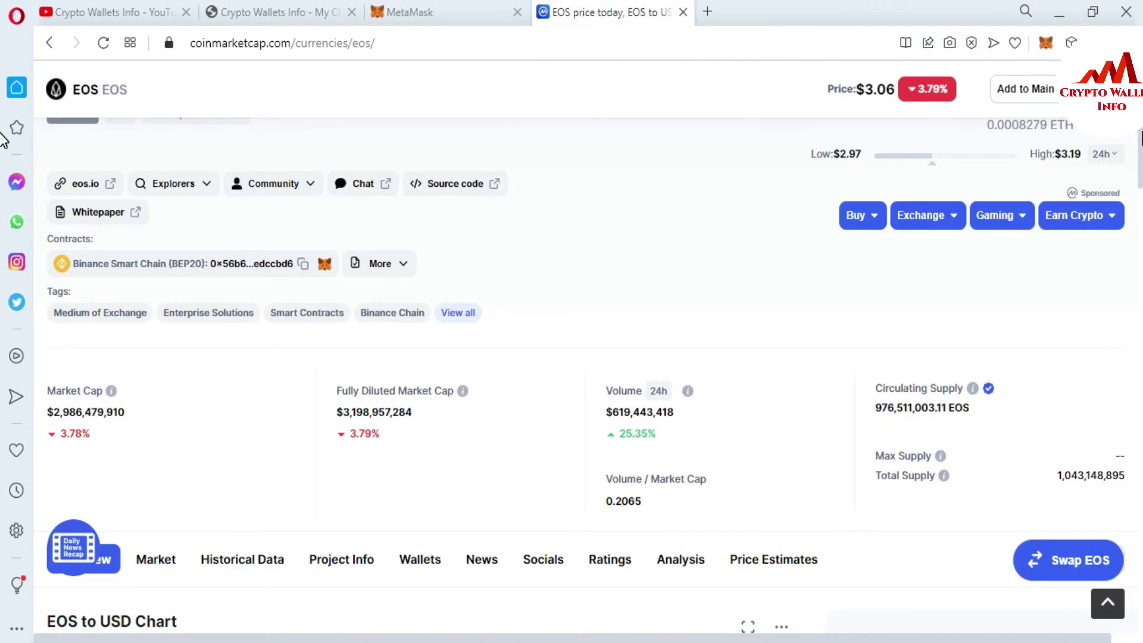
pyautogui.scroll(-5, 571, 357)
pyautogui.scroll(-3, 3, 208)
pyautogui.scroll(3, 3, 208)
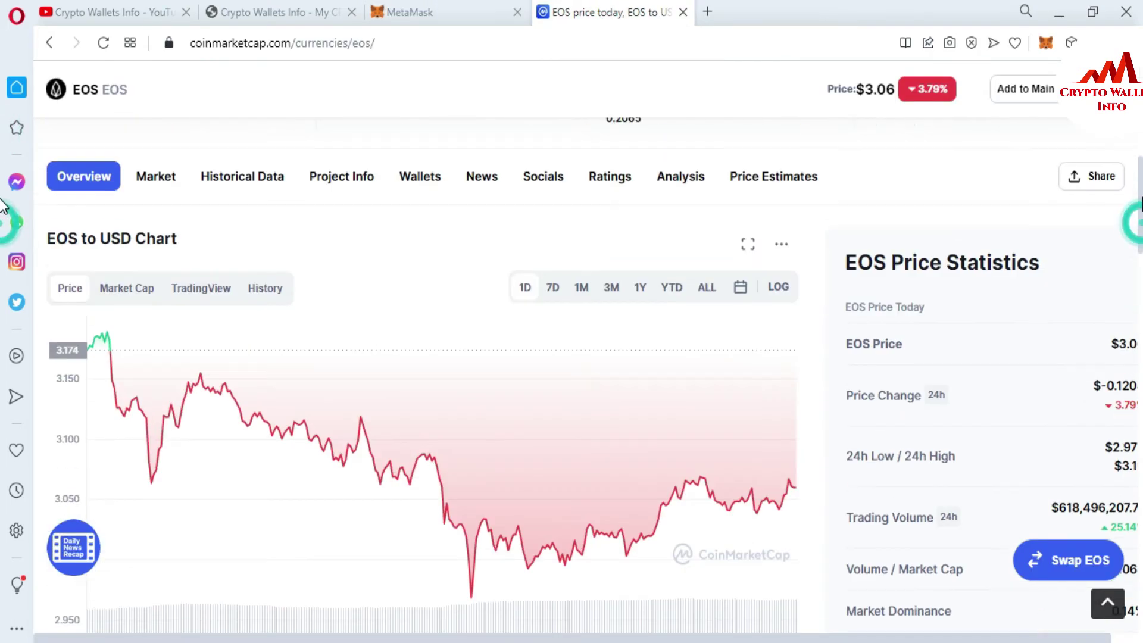
pyautogui.click(704, 301)
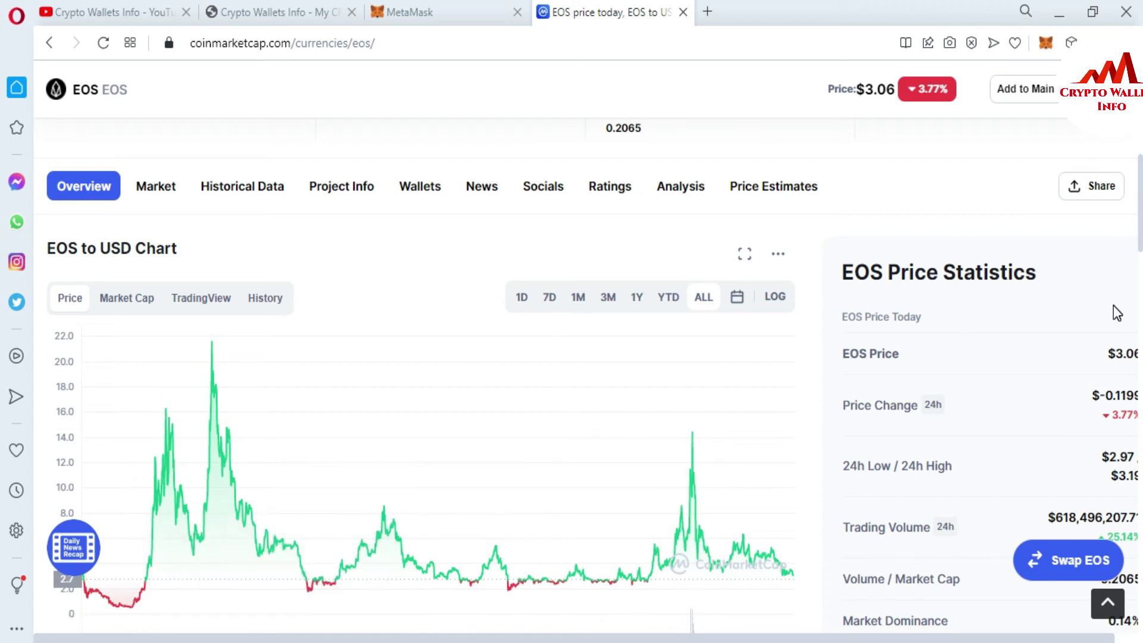
pyautogui.scroll(-8, 1113, 311)
pyautogui.moveTo(1141, 290); pyautogui.dragTo(1142, 469)
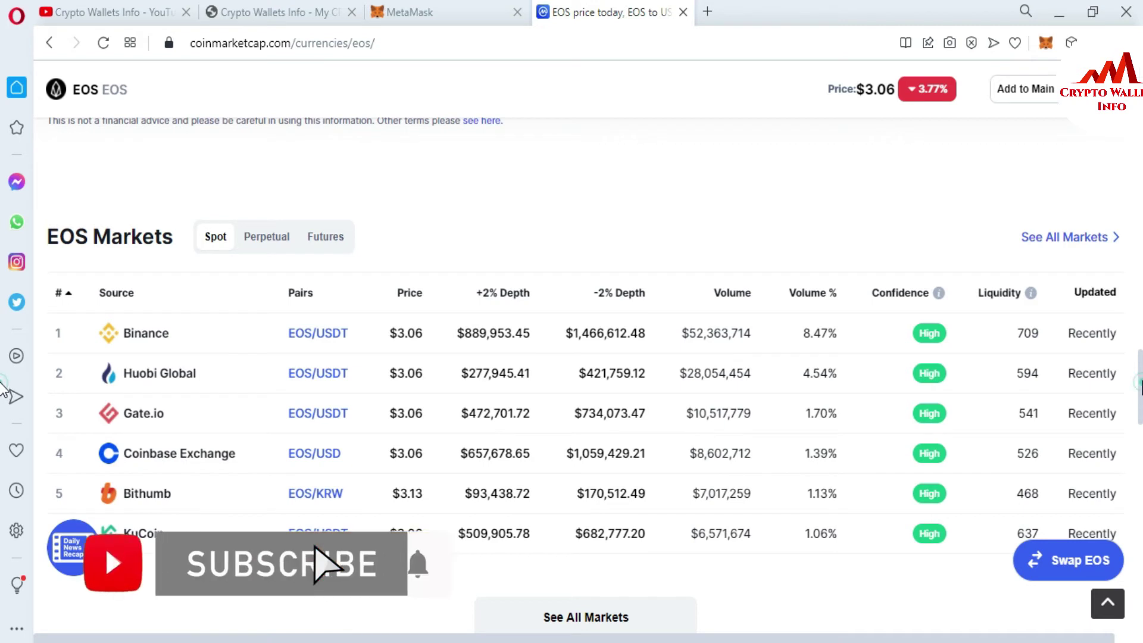
# - Scroll back to the top of the EOS page to reach the BEP20 contract link
pyautogui.scroll(20, 3, 390)
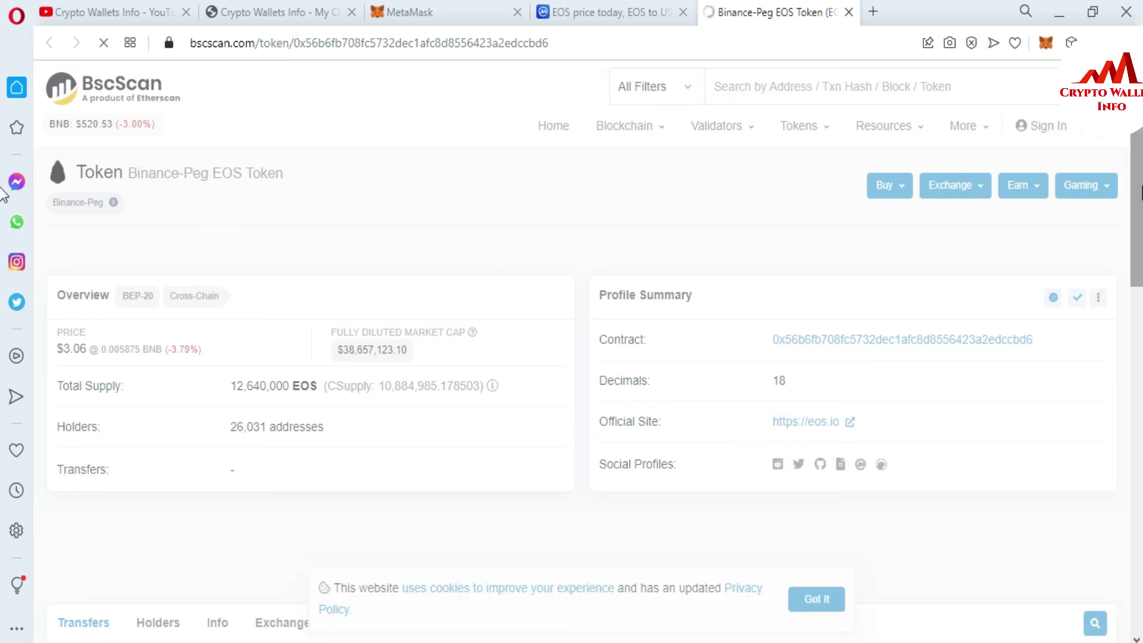
# - Browse the Binance-Peg EOS Token holders list and copy the token's contract address
pyautogui.scroll(-6, 4, 197)
pyautogui.scroll(3, 2, 322)
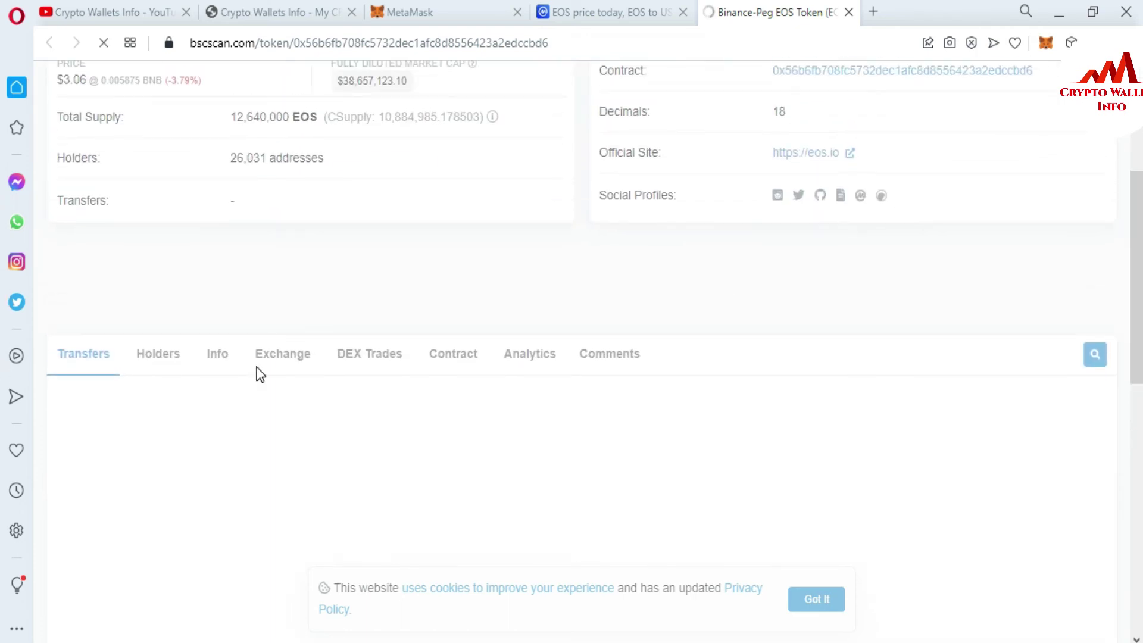
pyautogui.click(159, 355)
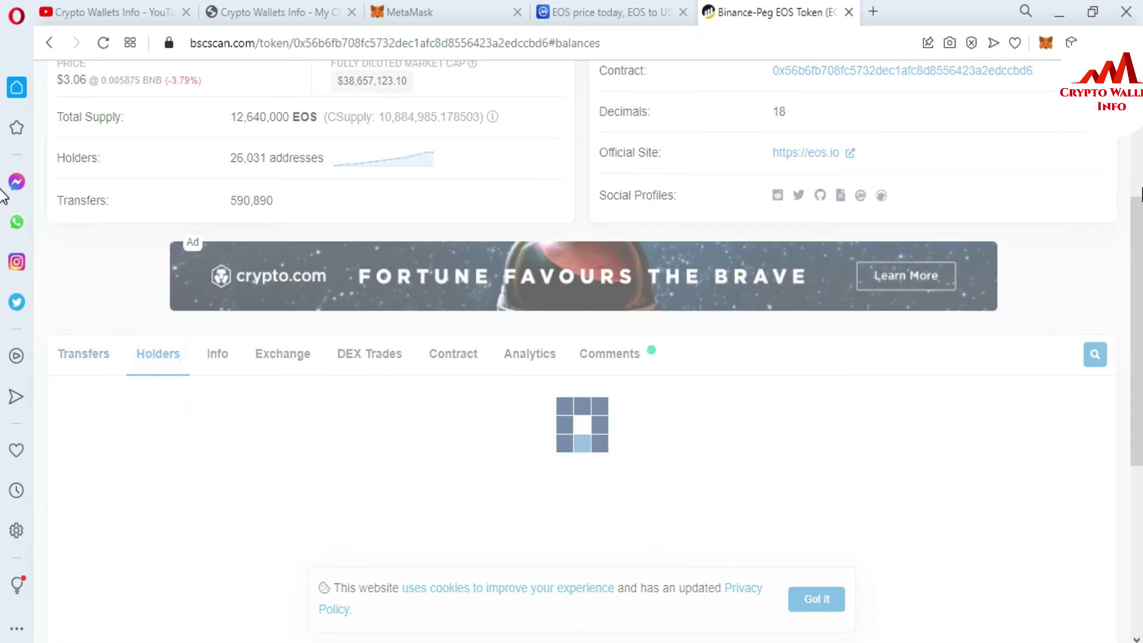
pyautogui.scroll(-4, 5, 227)
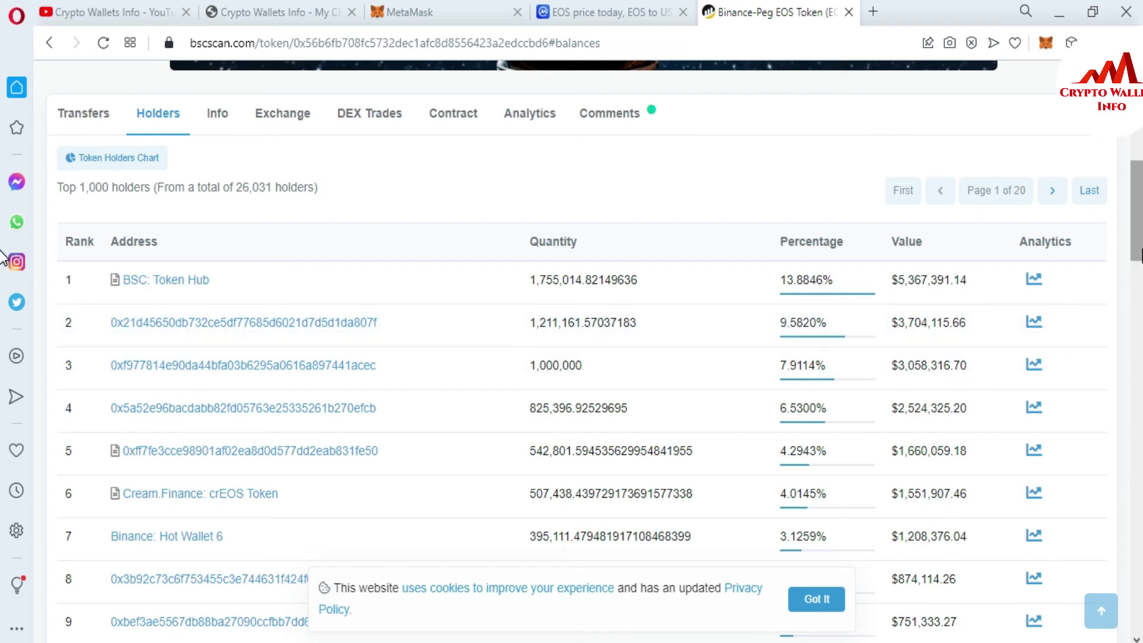
pyautogui.scroll(9, 1138, 238)
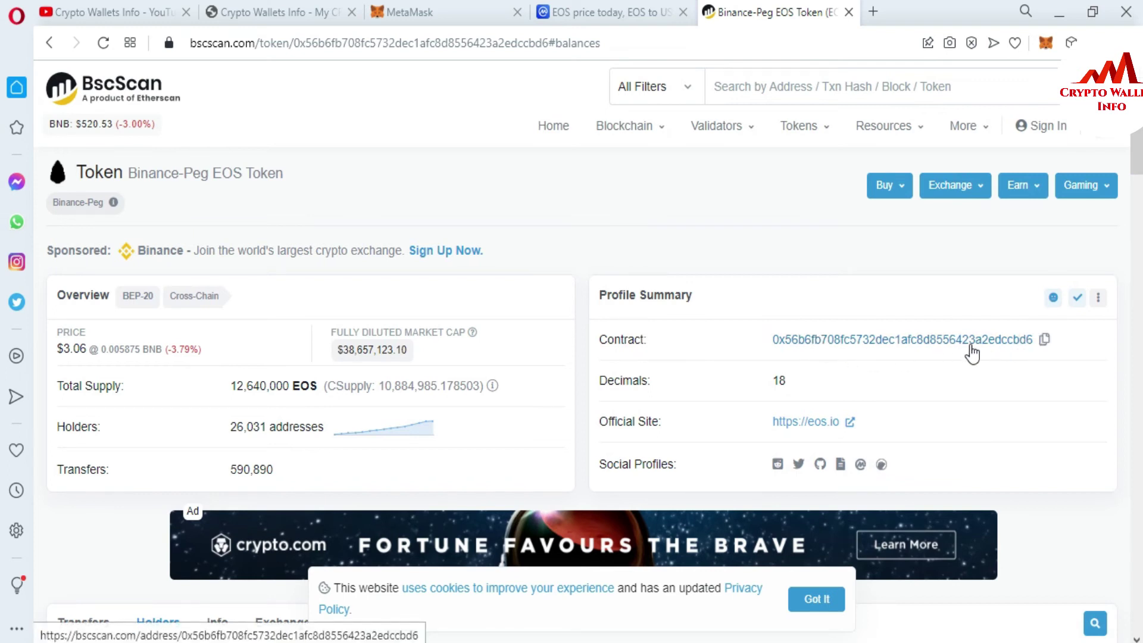
pyautogui.click(1048, 340)
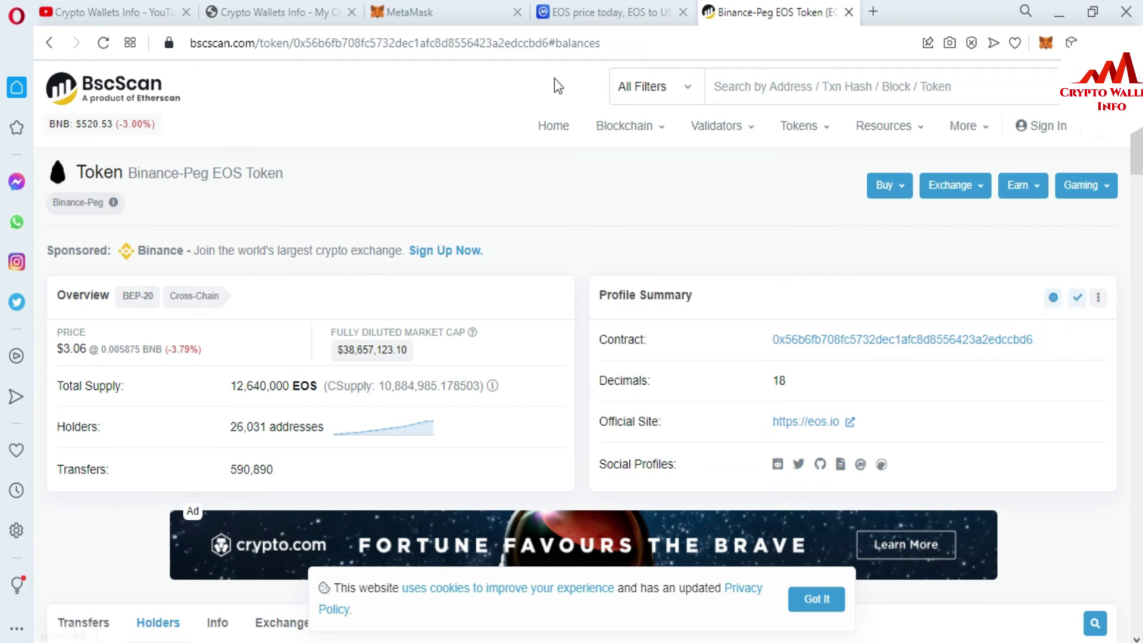
# - Paste the EOS contract address so symbol EOS and 18 decimals auto-fill, then proceed to confirmation
pyautogui.click(408, 12)
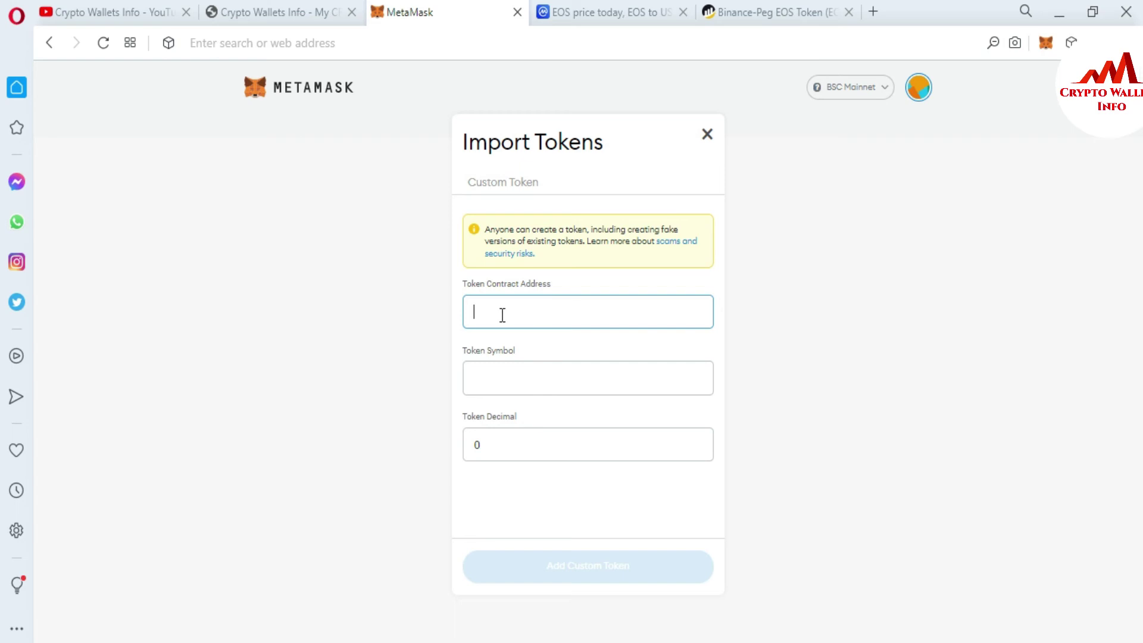
pyautogui.hotkey('ctrl', 'v')
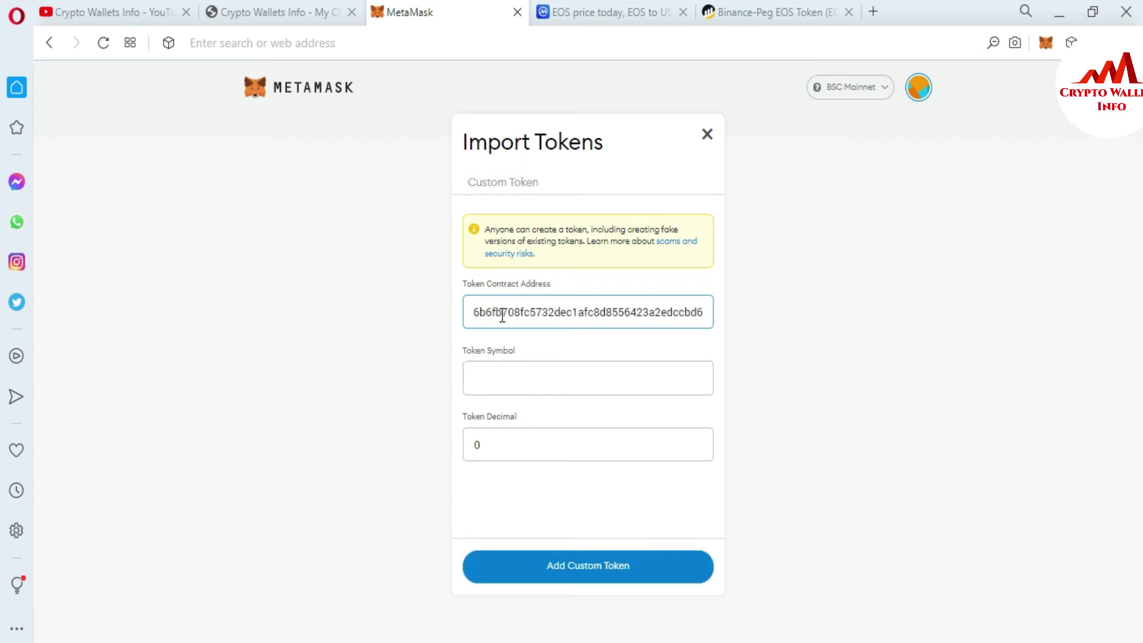
pyautogui.click(699, 334)
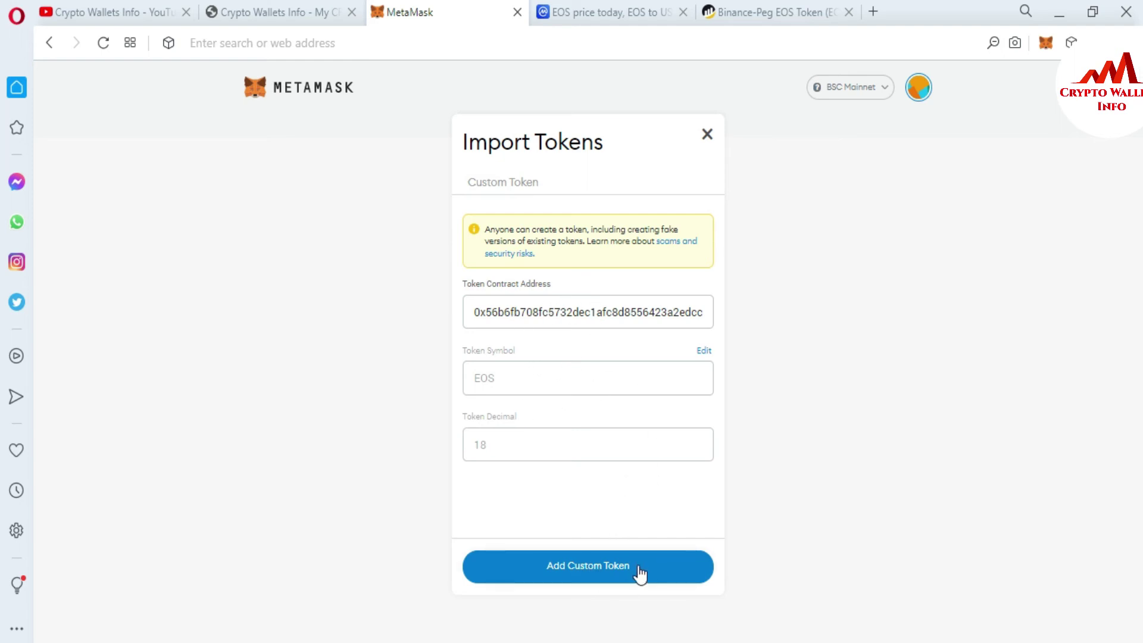
pyautogui.click(606, 569)
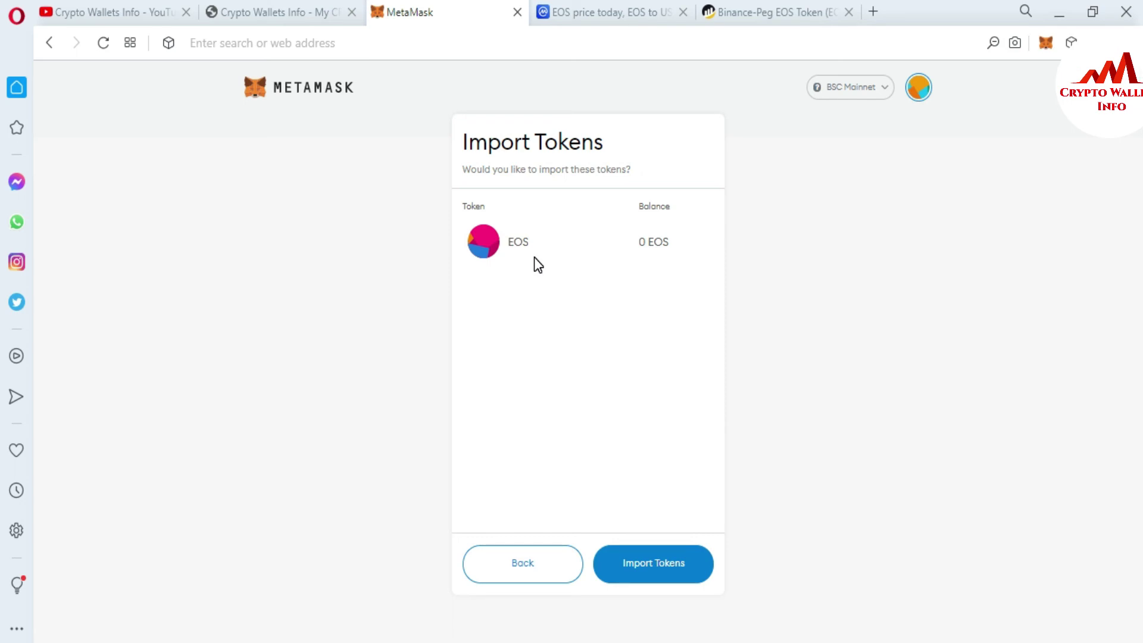
# - Confirm the EOS import, check it in the BSC Mainnet asset list, then return to YouTube
pyautogui.click(669, 562)
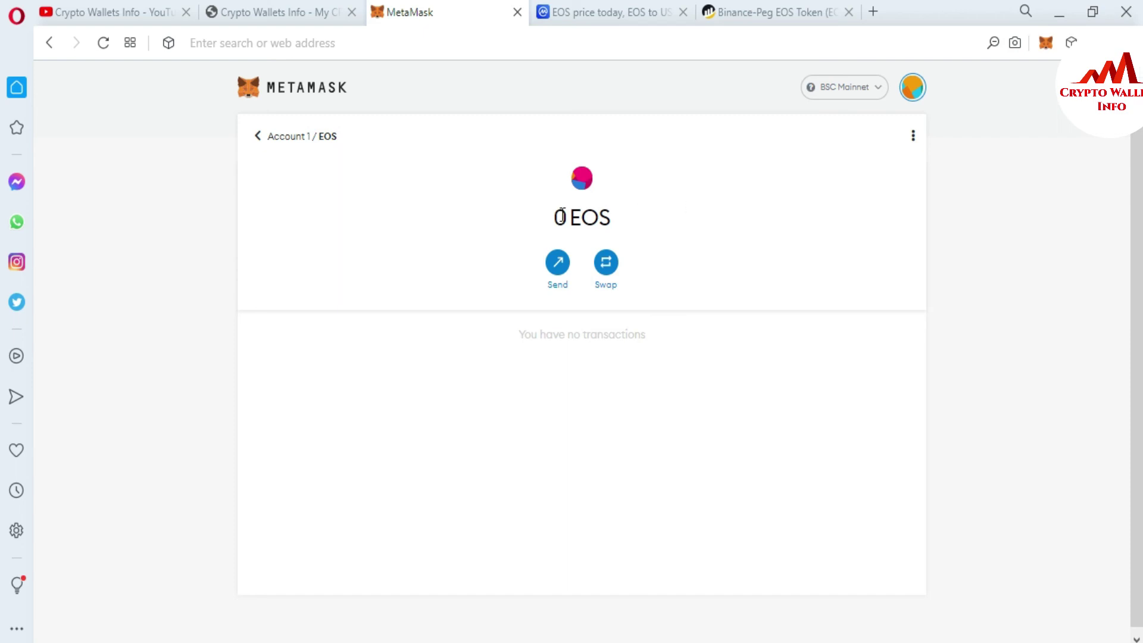
pyautogui.click(274, 140)
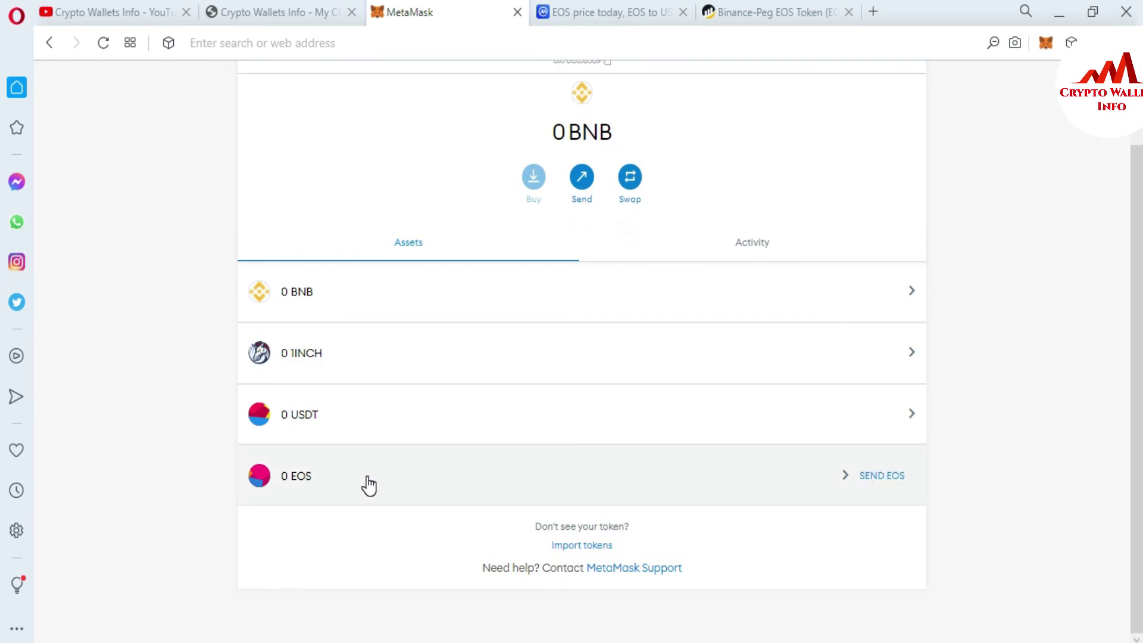
pyautogui.scroll(2, 3, 333)
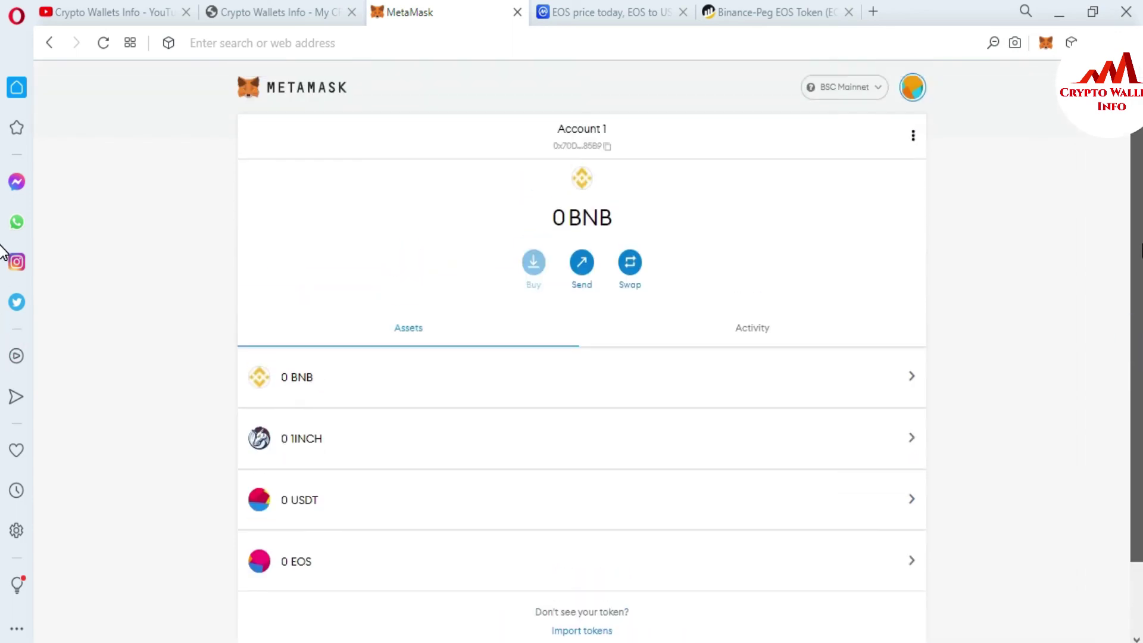
pyautogui.click(876, 92)
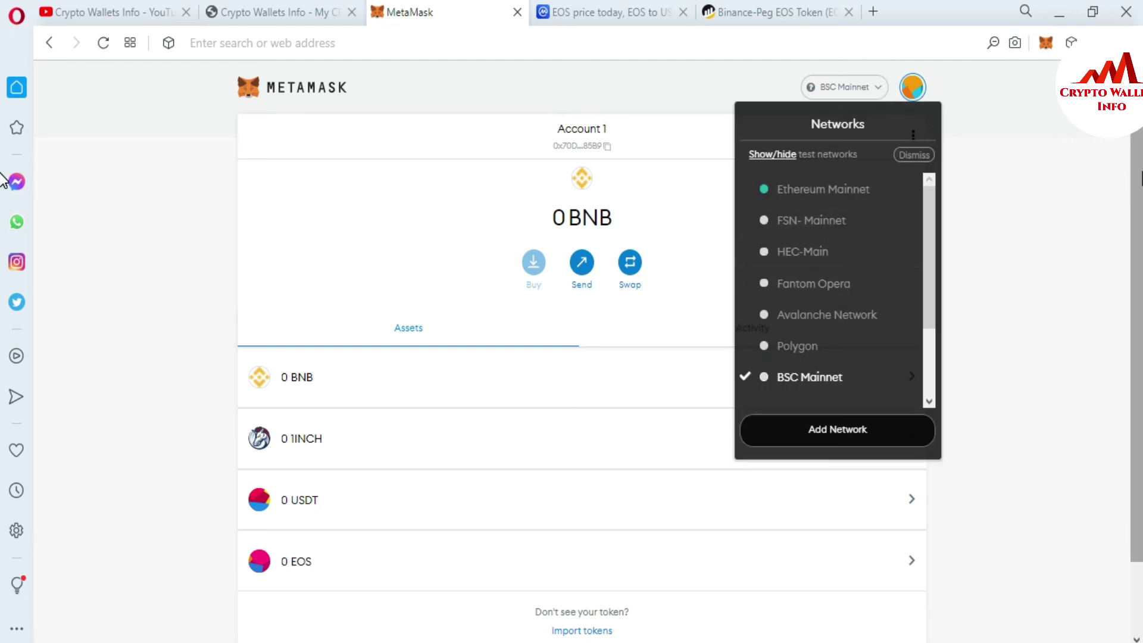
pyautogui.click(1084, 193)
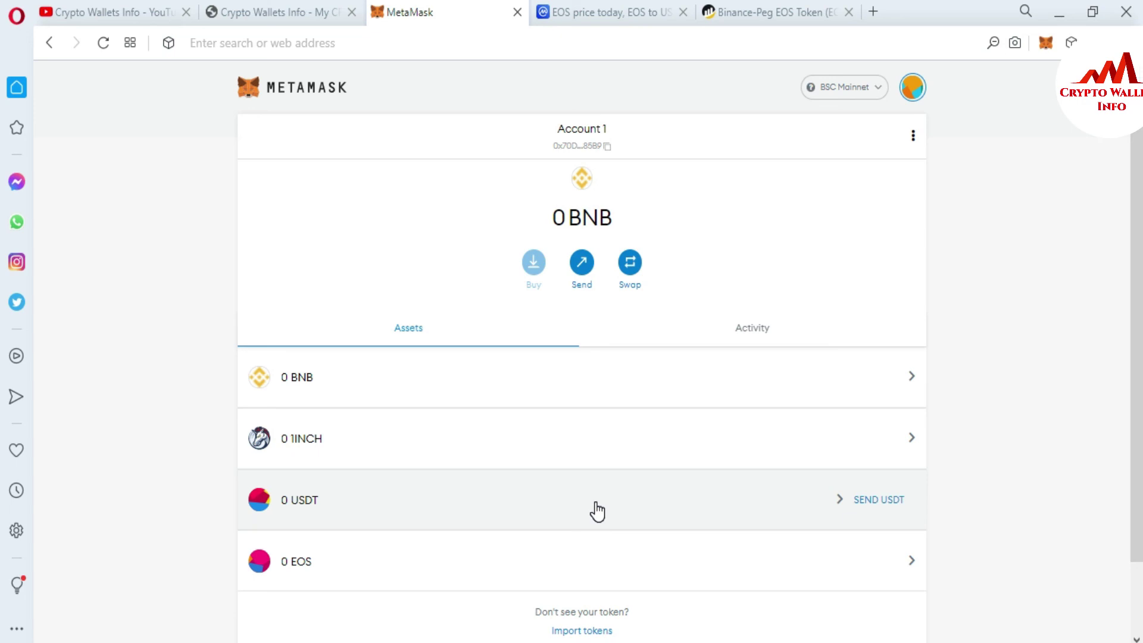
pyautogui.click(143, 12)
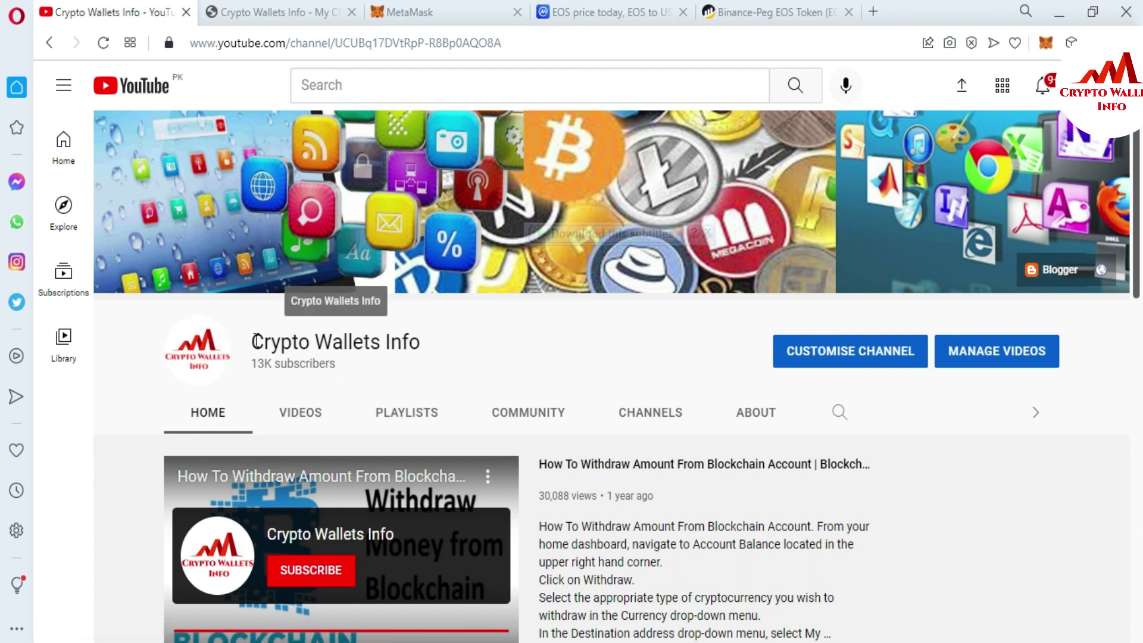
# - Highlight the 'Crypto Wallets Info' channel name on YouTube, then switch to the cryptowalletsinfo.com tab
pyautogui.moveTo(252, 342); pyautogui.dragTo(429, 345)
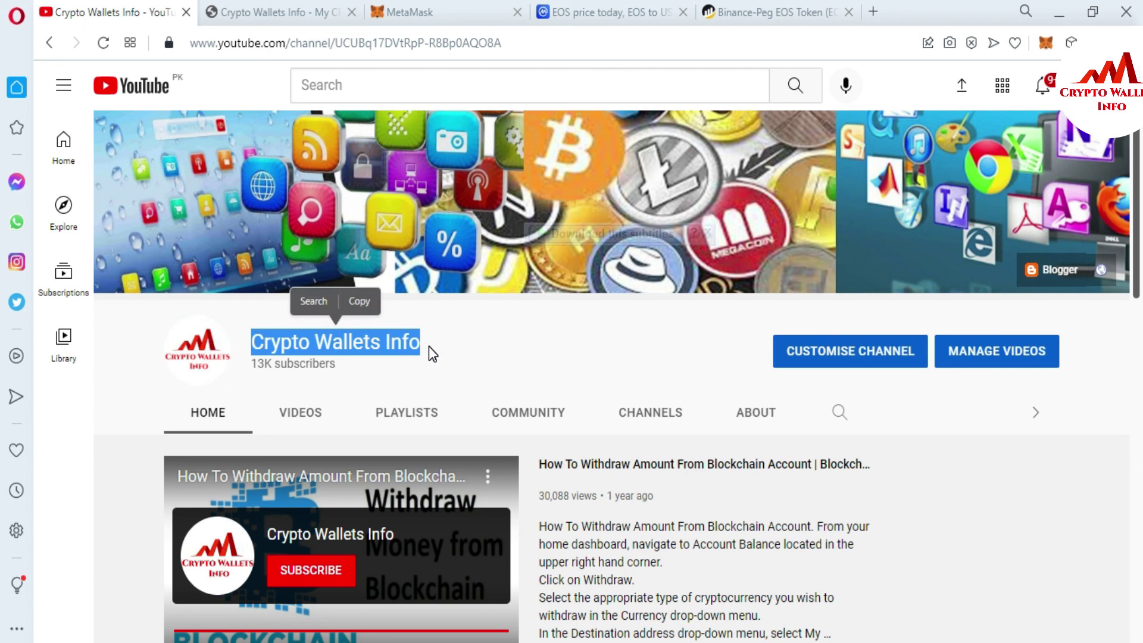
pyautogui.click(268, 9)
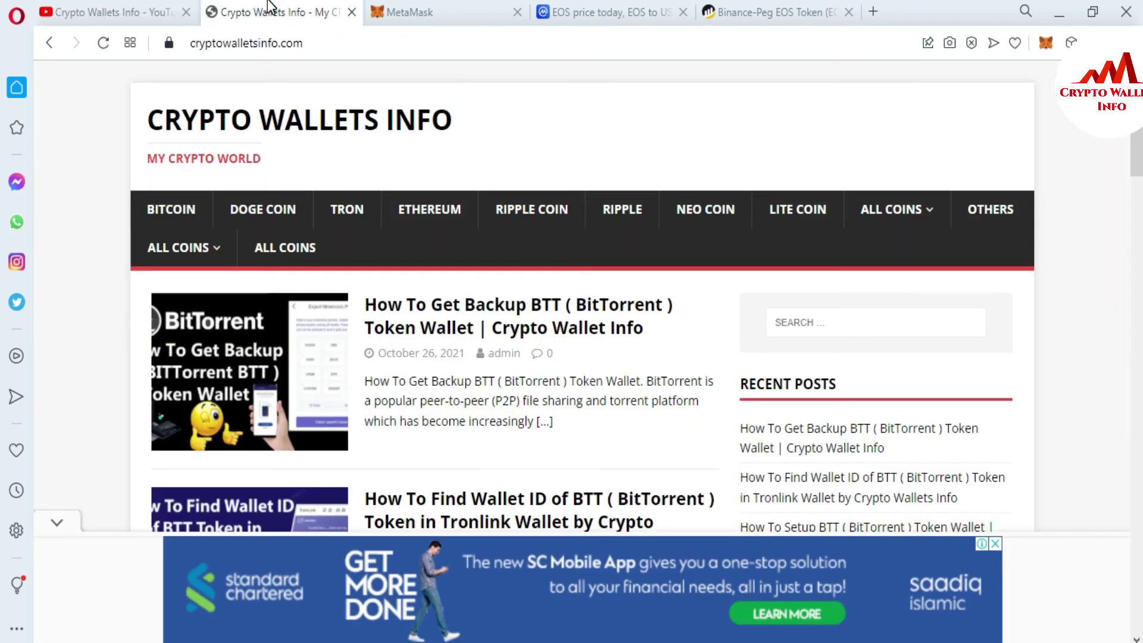